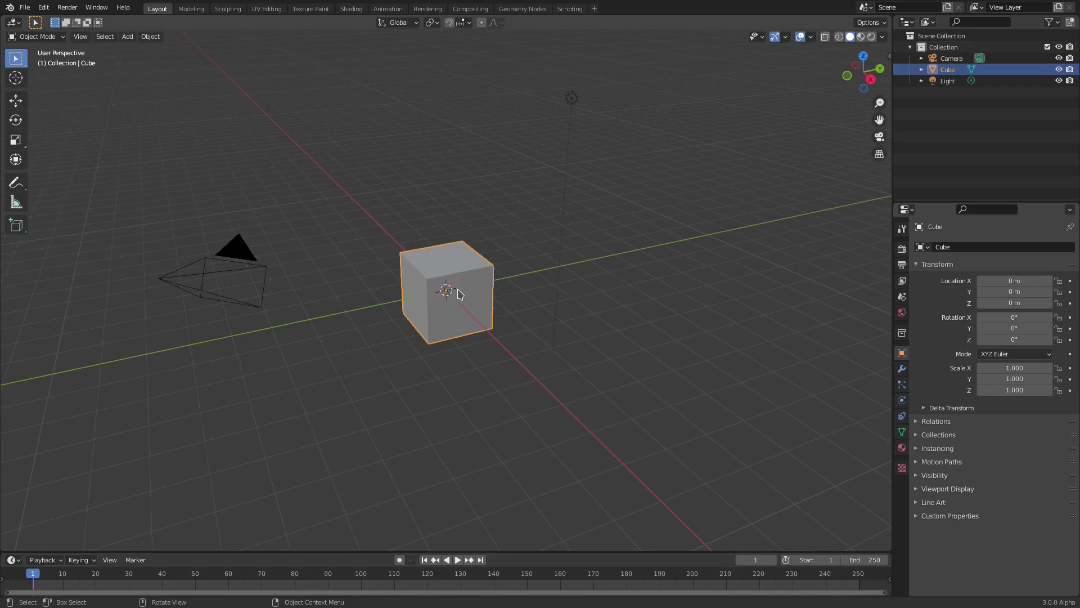
- Delete the default cube and clear the camera's location and rotation
{"action": "key", "text": "Delete"}
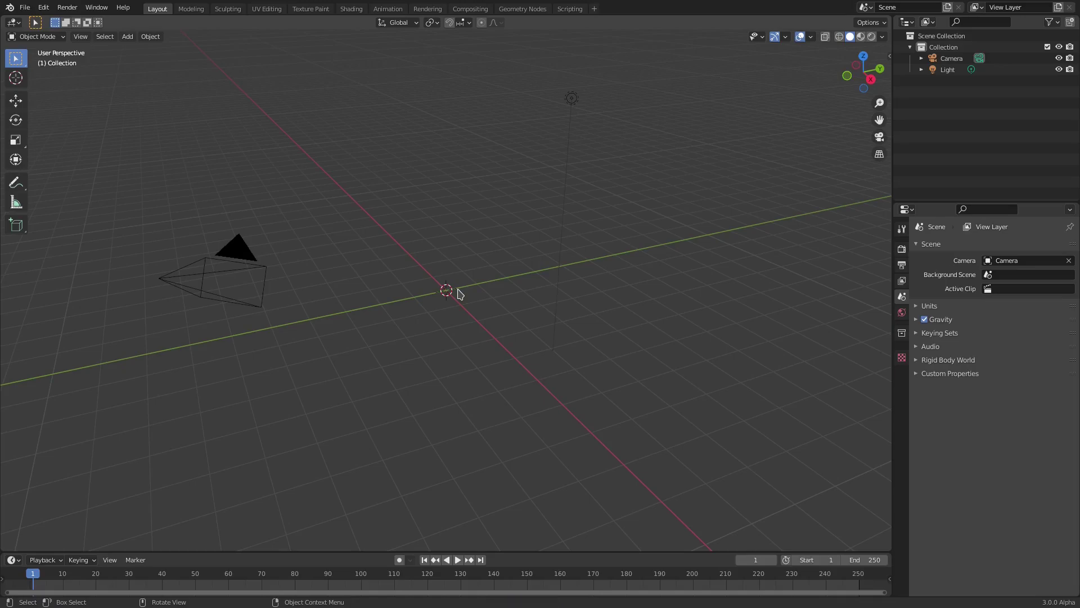
{"action": "left_click", "coordinate": [257, 274]}
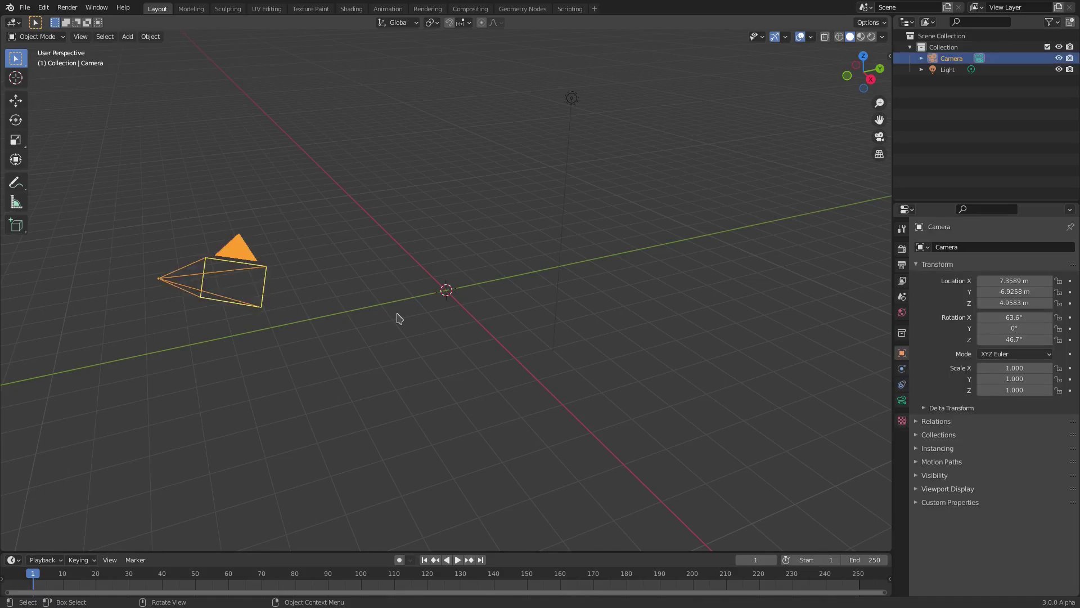
{"action": "key", "text": "alt+g"}
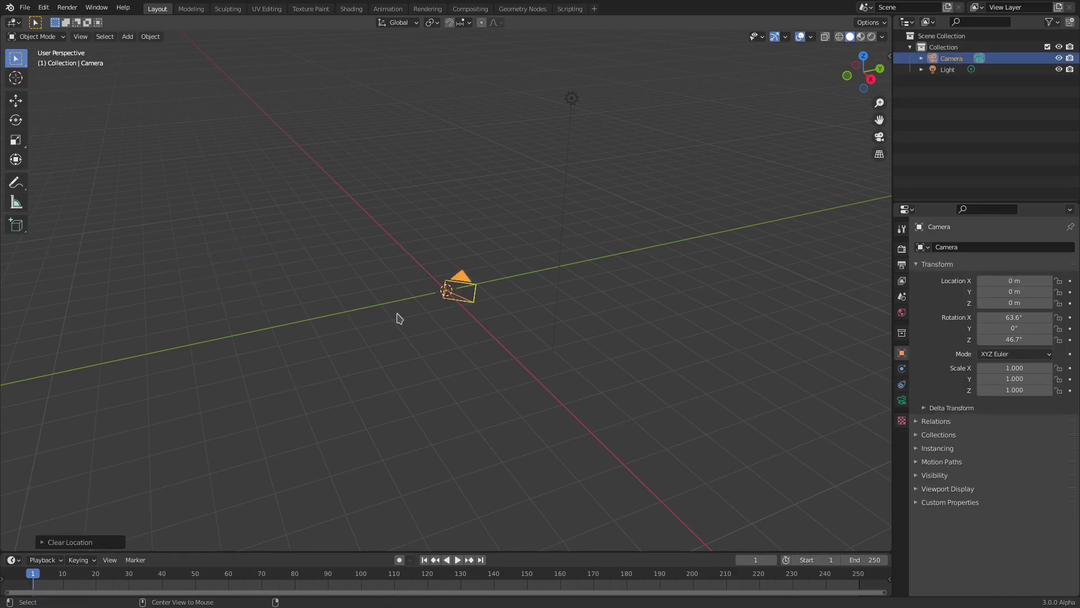
{"action": "key", "text": "alt+r"}
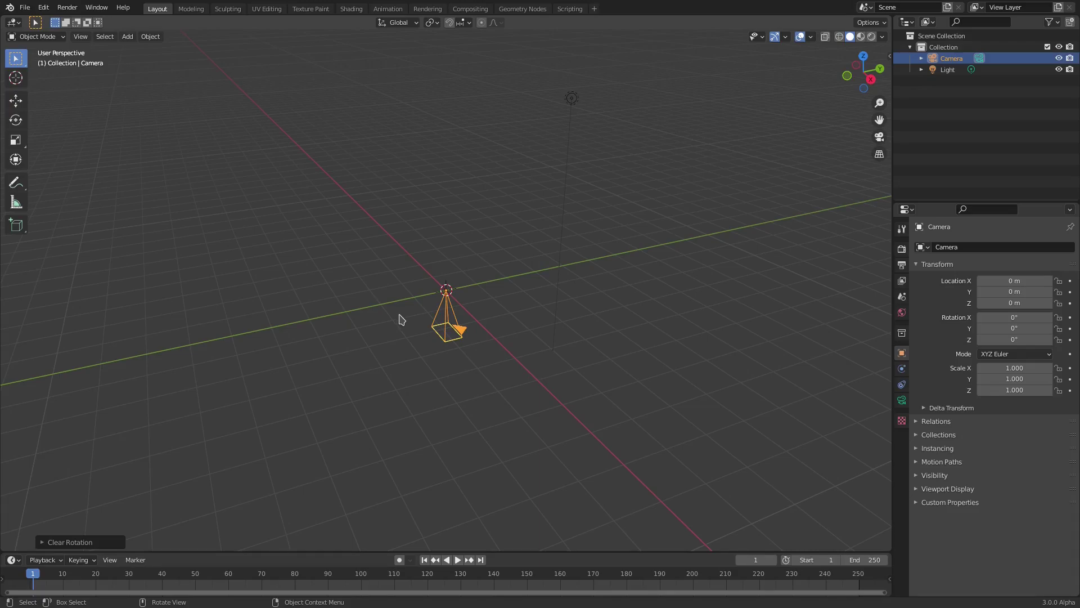
- Rotate the camera 90° on X and move it about 8.27 m back along negative Y
{"action": "key", "text": "r"}
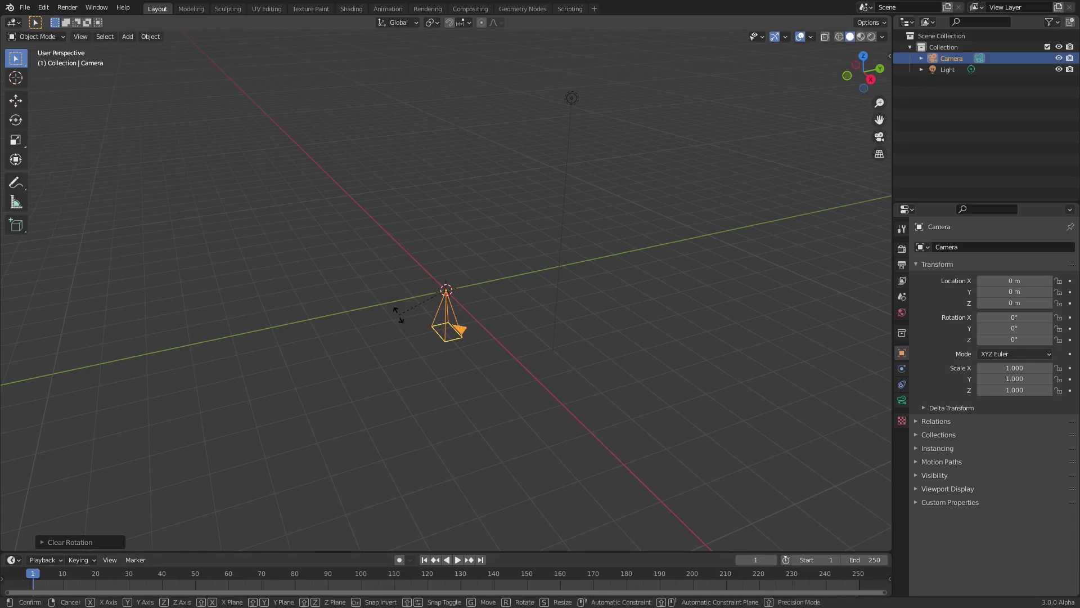
{"action": "key", "text": "x"}
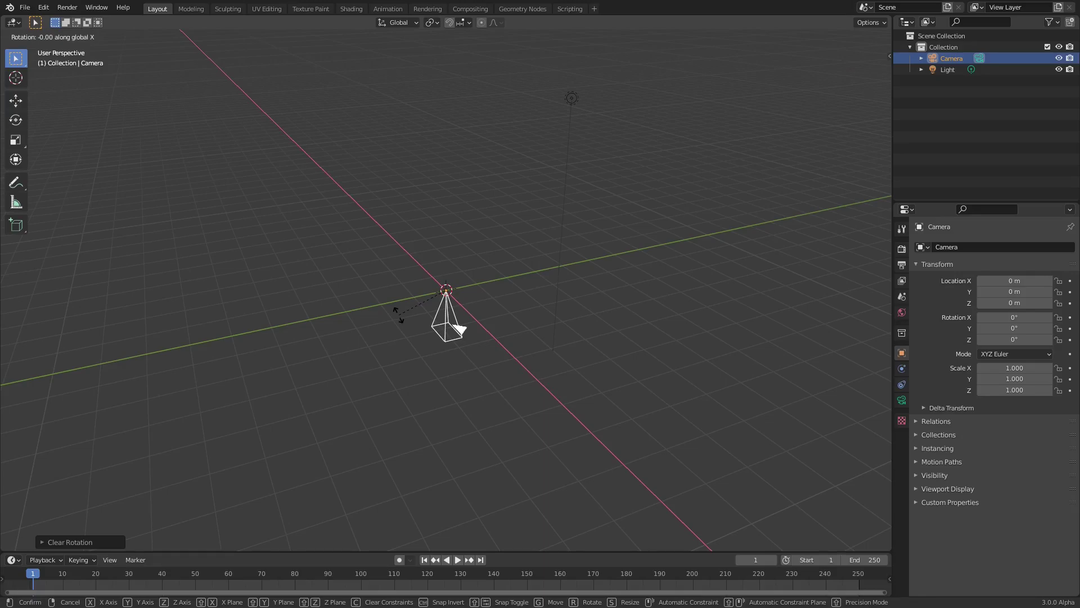
{"action": "type", "text": "90"}
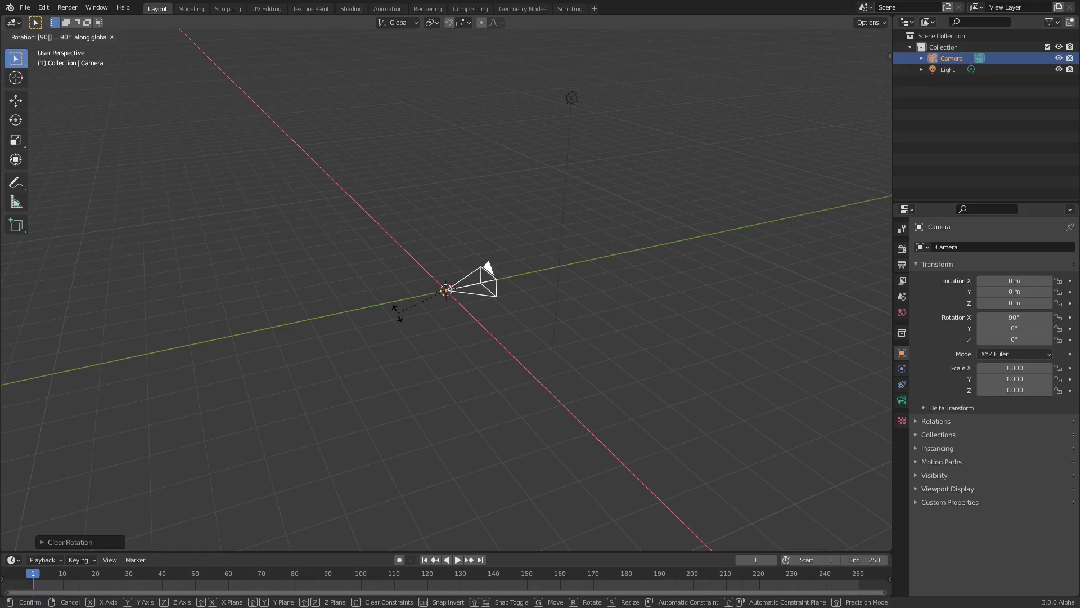
{"action": "key", "text": "Return"}
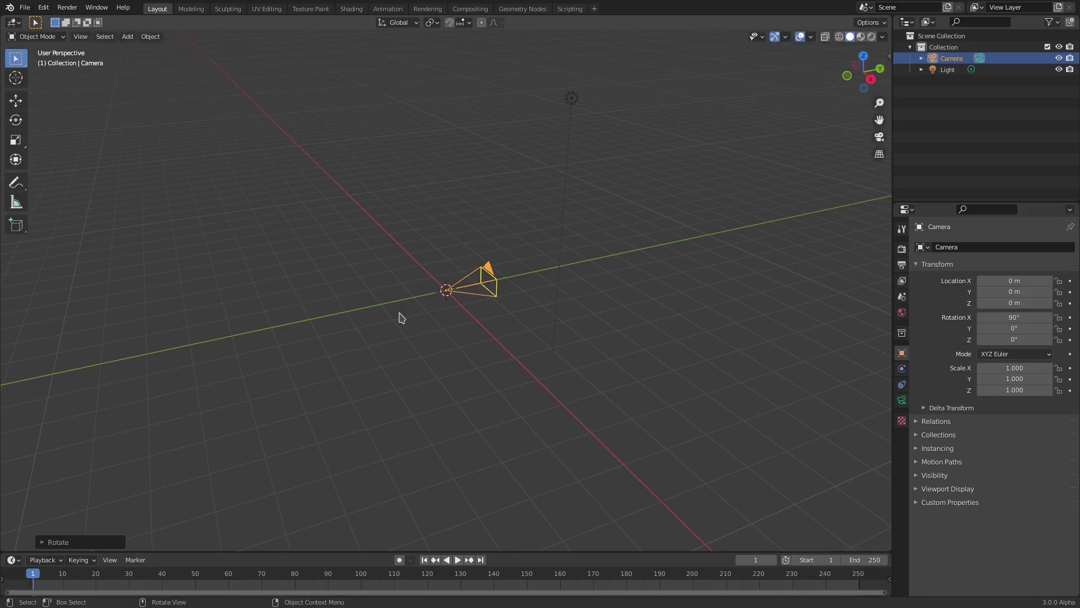
{"action": "key", "text": "g"}
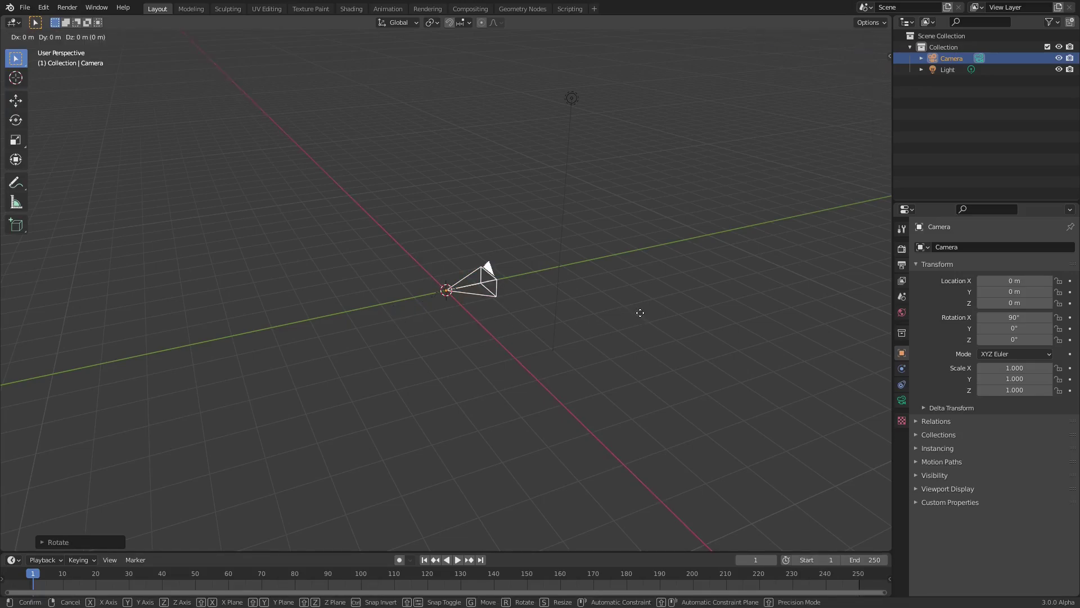
{"action": "key", "text": "y"}
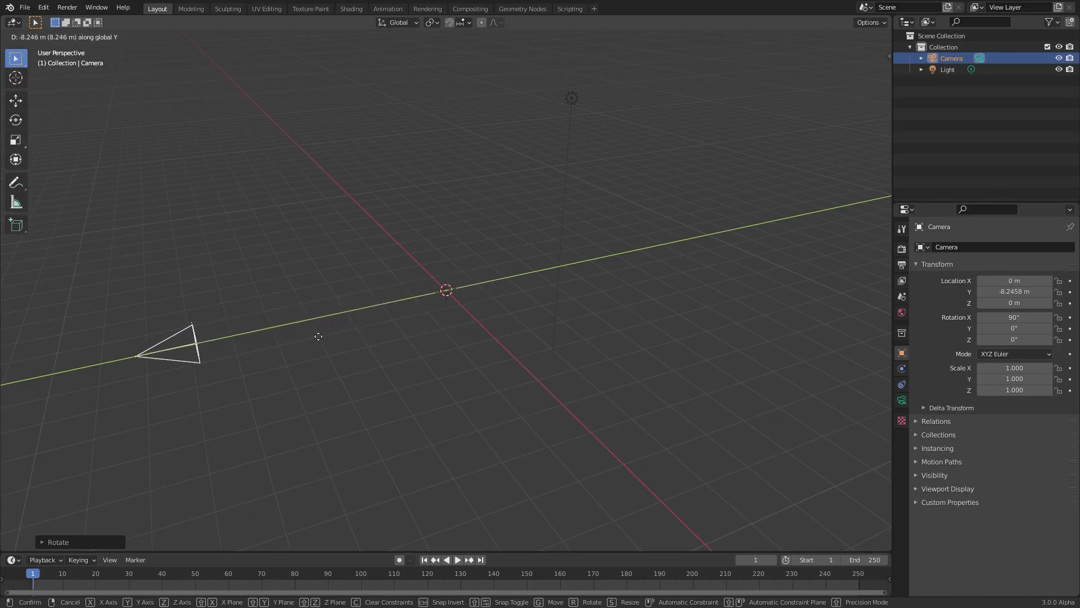
{"action": "left_click", "coordinate": [321, 342]}
- Look through the camera and add a plane rotated 90° on X to stand upright
{"action": "key", "text": "KP_0"}
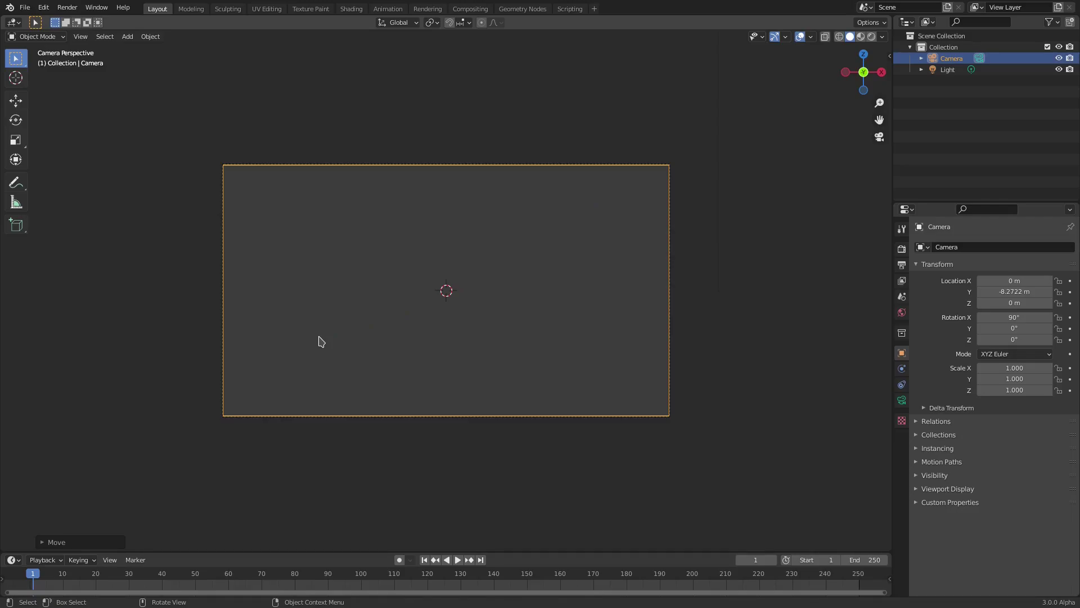
{"action": "key", "text": "shift+a"}
{"action": "mouse_move", "coordinate": [492, 285]}
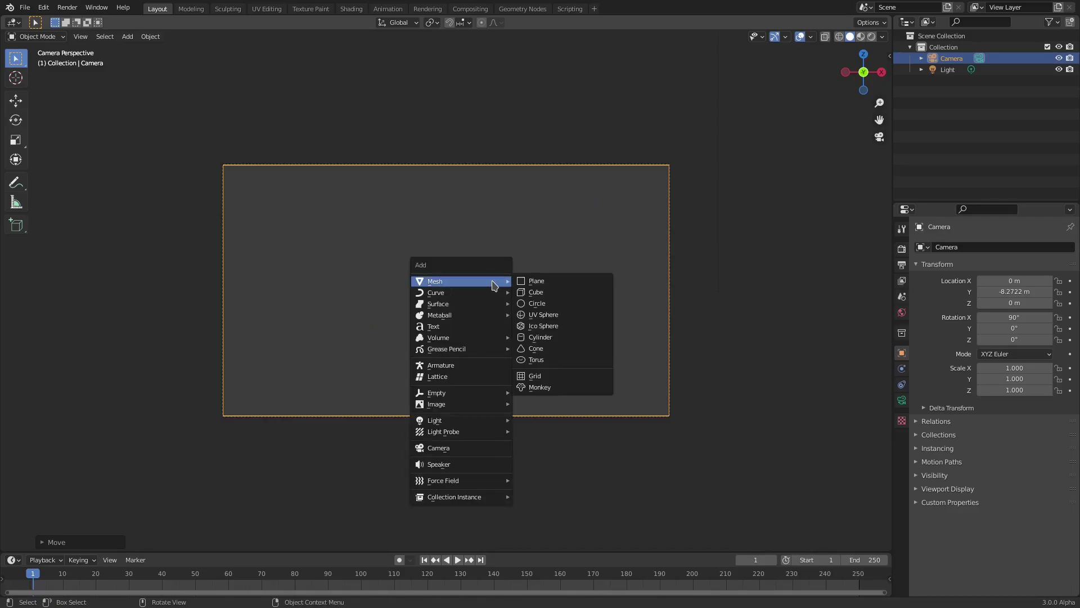
{"action": "left_click", "coordinate": [561, 283]}
{"action": "type", "text": "r"}
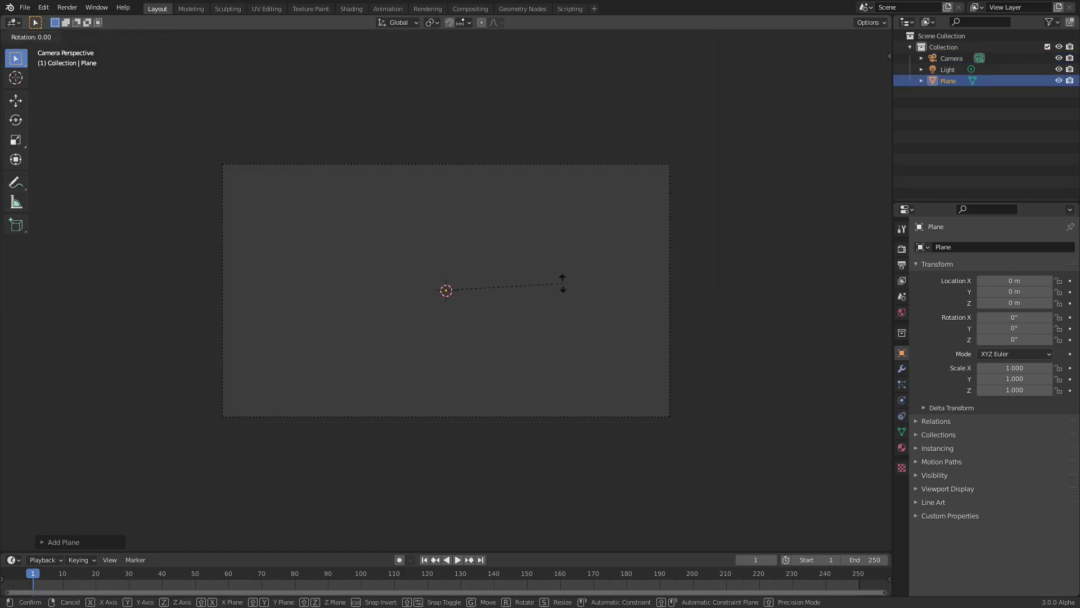
{"action": "type", "text": "x"}
{"action": "type", "text": "90"}
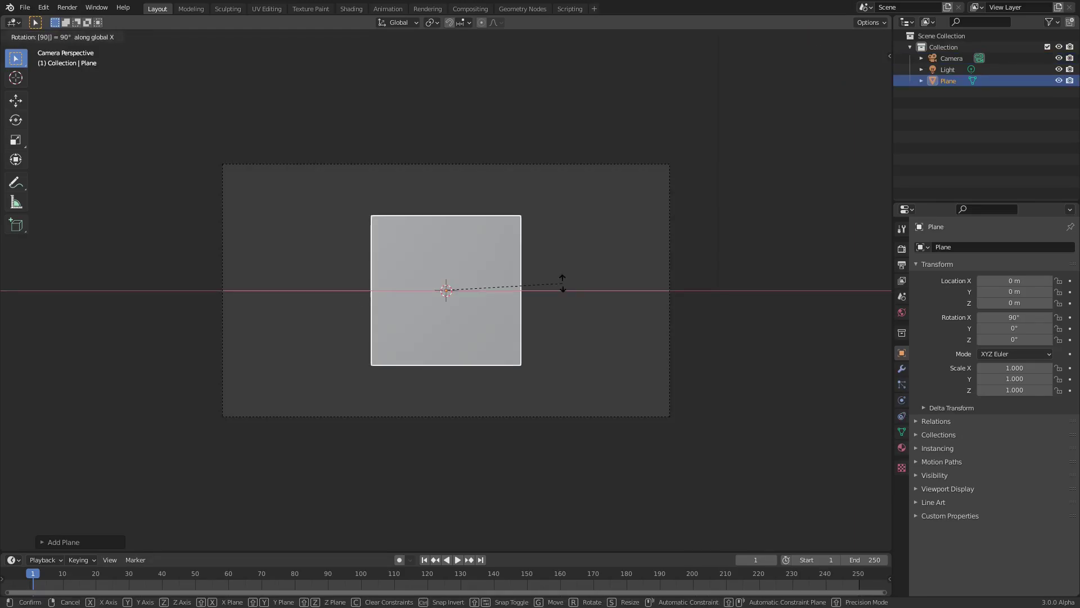
{"action": "key", "text": "Return"}
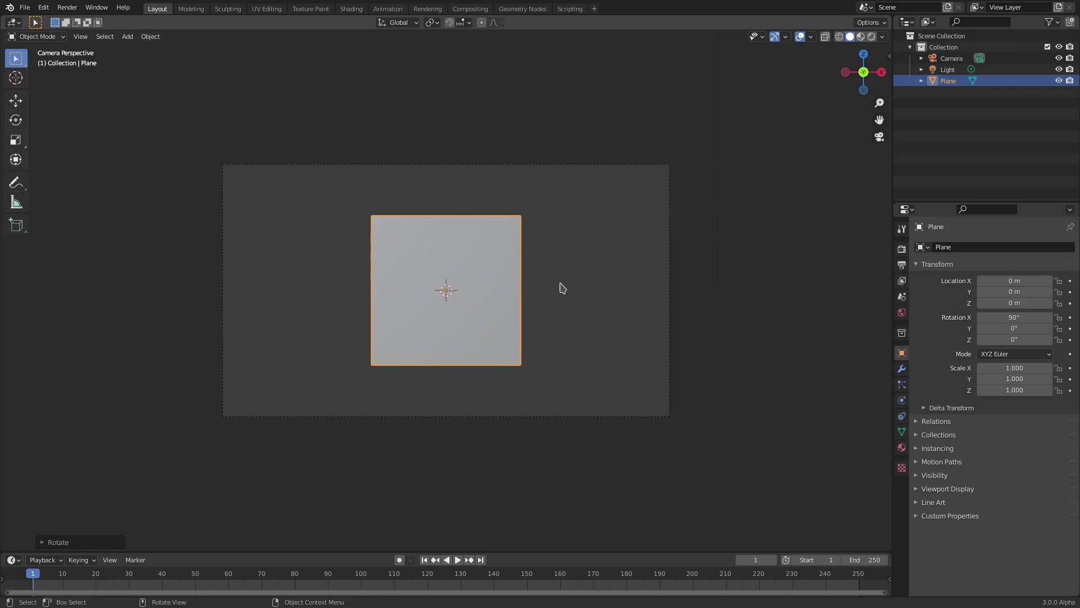
- Scale the plane down along Z to make it shorter
{"action": "scroll", "coordinate": [622, 304], "scroll_direction": "up", "scroll_amount": 2}
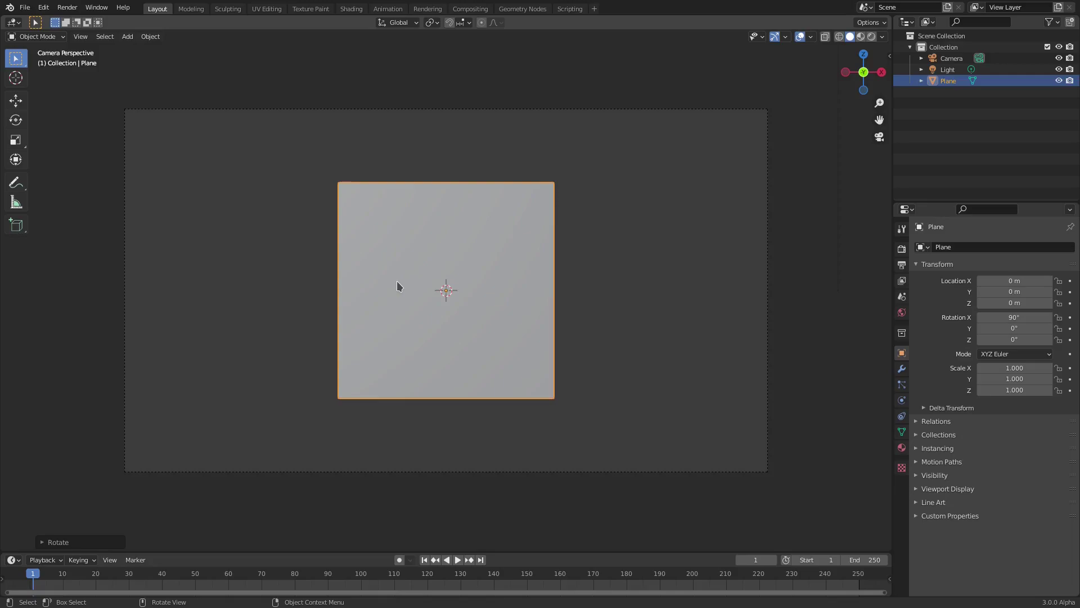
{"action": "key", "text": "s"}
{"action": "key", "text": "z"}
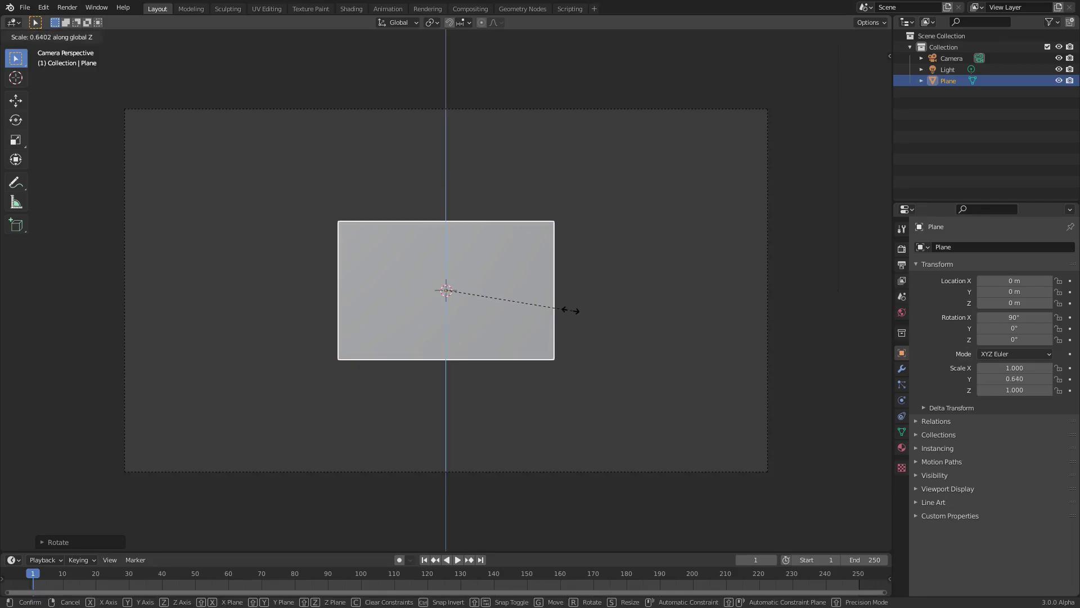
{"action": "left_click", "coordinate": [512, 299]}
- Scale the plane along X to widen it into a rectangle
{"action": "key", "text": "s"}
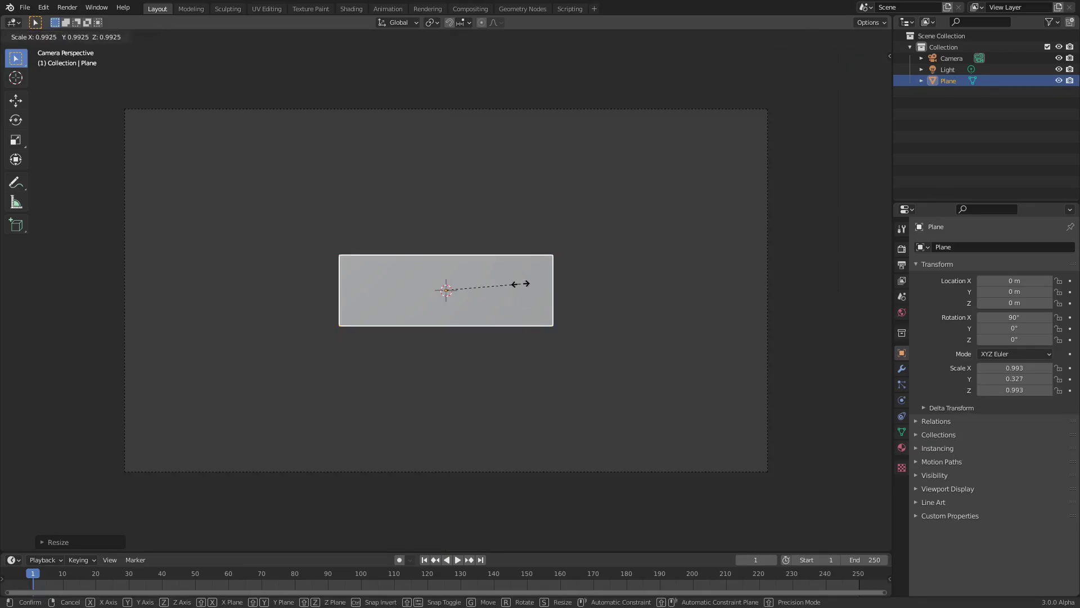
{"action": "key", "text": "x"}
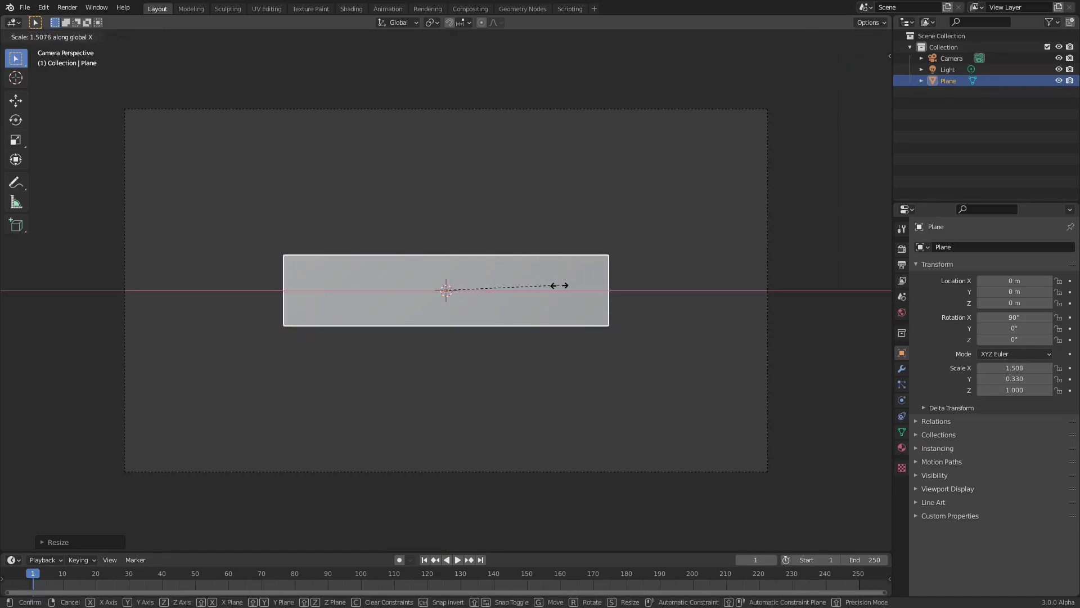
{"action": "key", "text": "x"}
{"action": "key", "text": "x"}
{"action": "key", "text": "z"}
{"action": "key", "text": "x"}
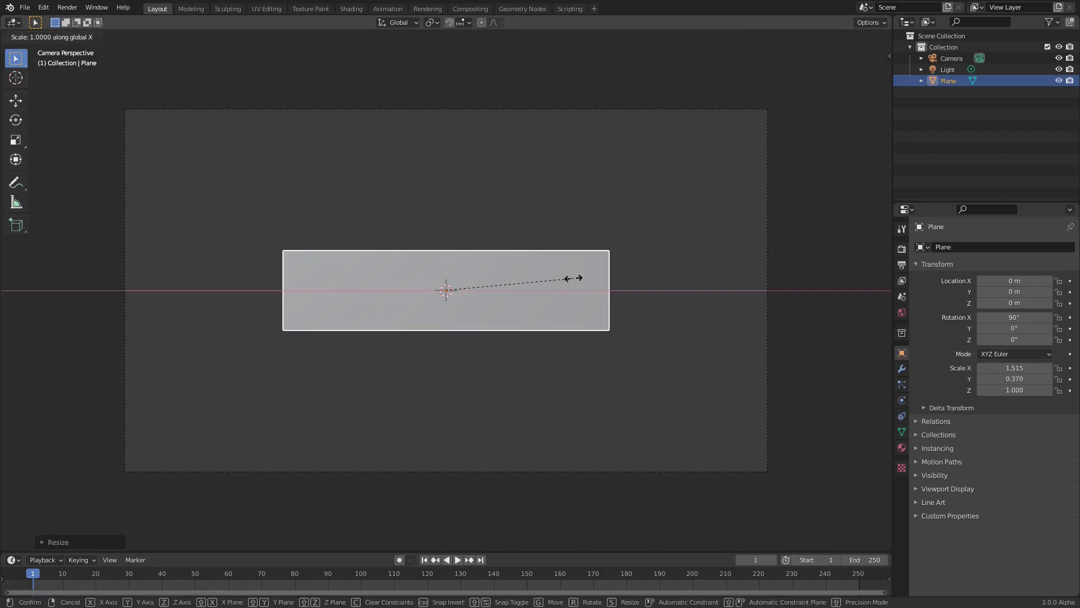
{"action": "left_click", "coordinate": [583, 280]}
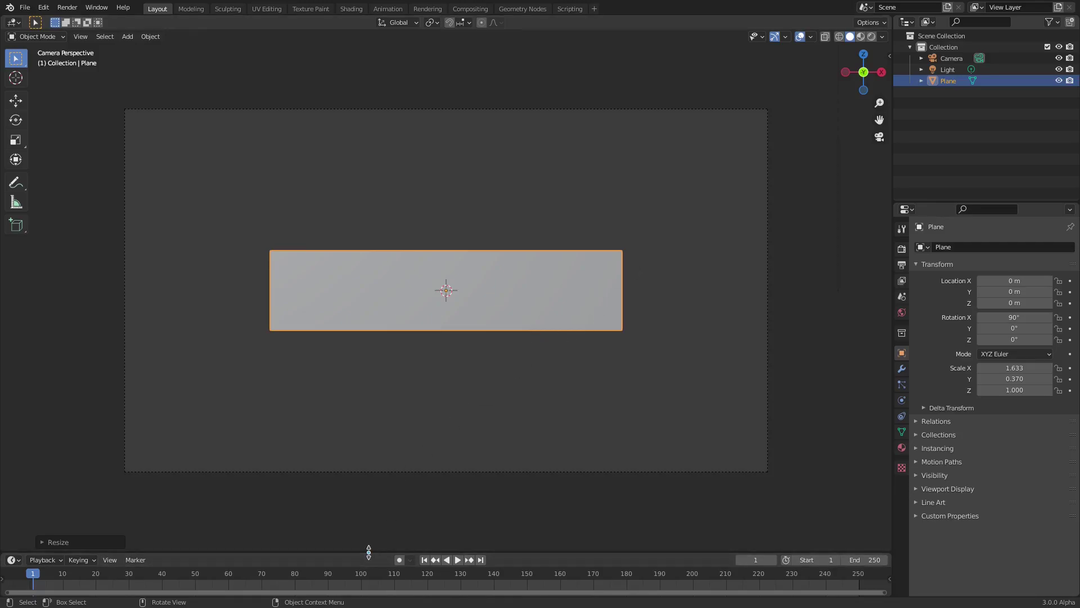
- Enlarge the timeline, then set the start frame and current frame to 0
{"action": "left_click_drag", "start_coordinate": [368, 549], "coordinate": [372, 522]}
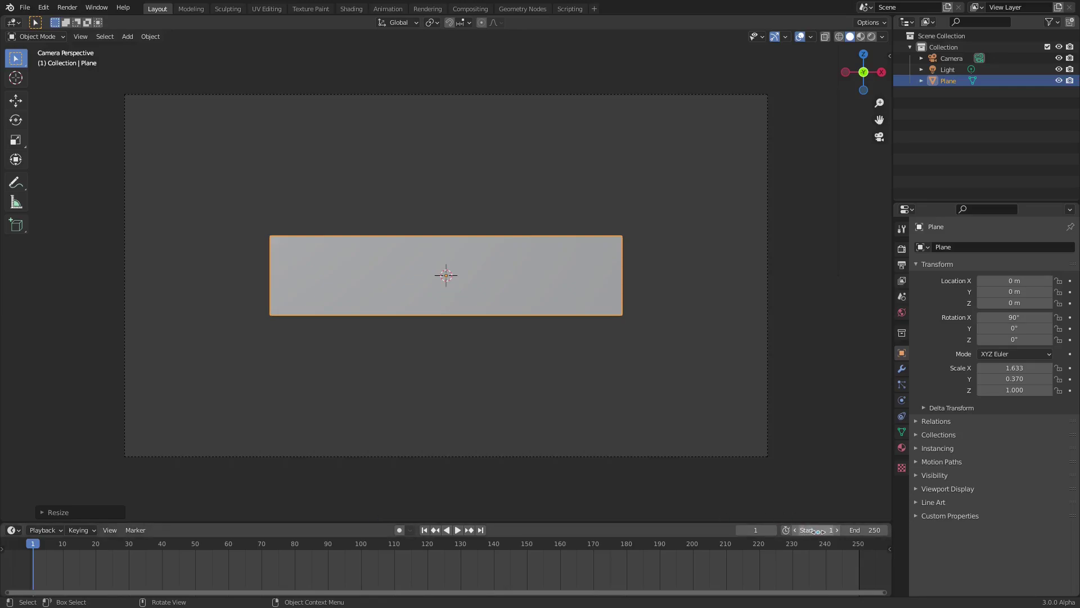
{"action": "left_click", "coordinate": [795, 530]}
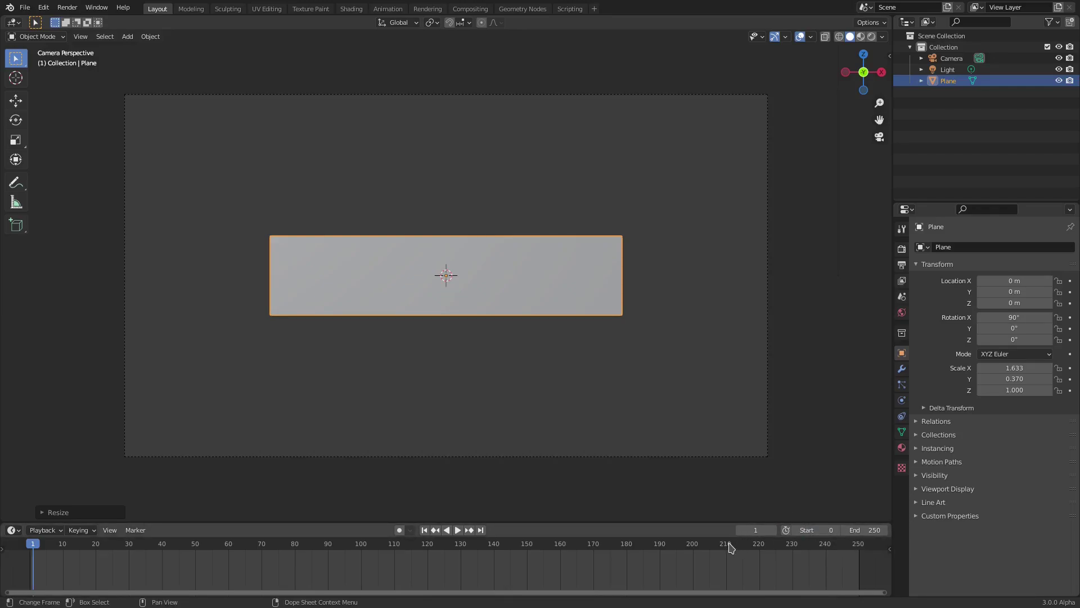
{"action": "left_click", "coordinate": [30, 554]}
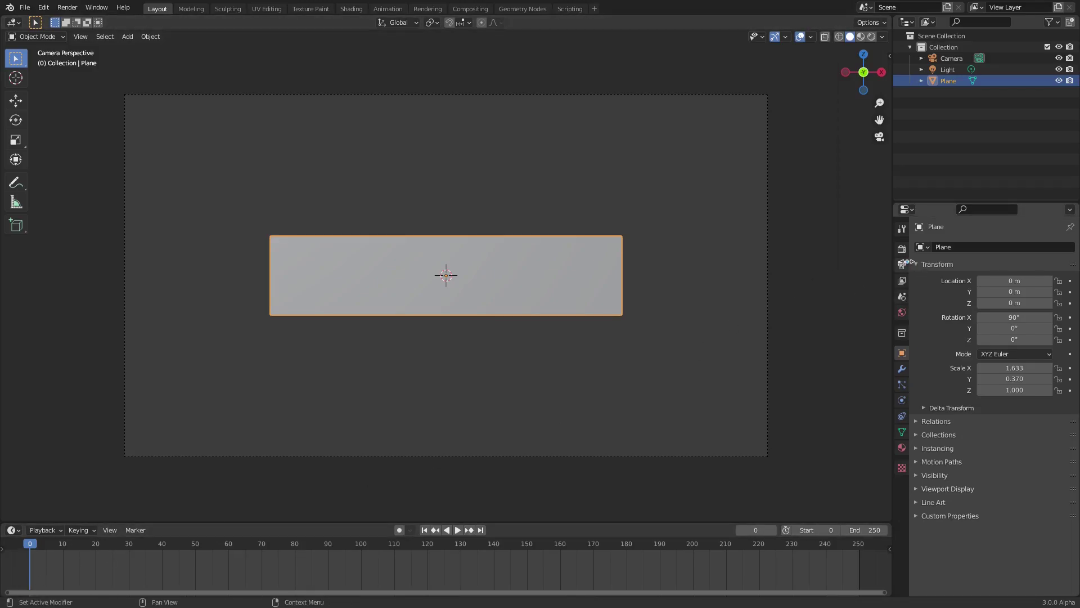
- Set the output frame rate to 60 fps
{"action": "left_click", "coordinate": [902, 249]}
{"action": "left_click", "coordinate": [902, 265]}
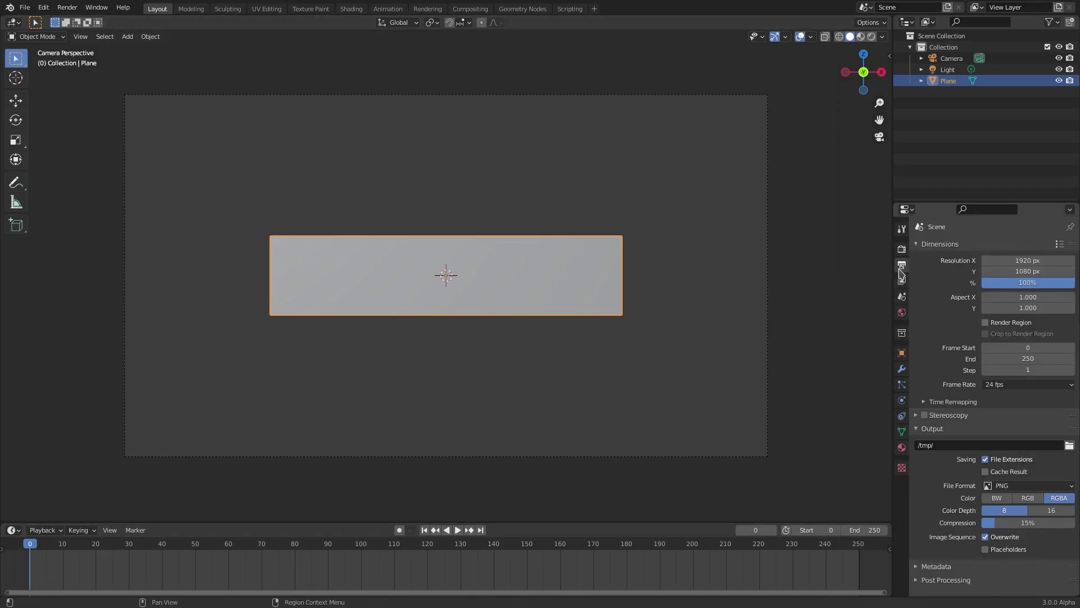
{"action": "left_click", "coordinate": [1043, 387]}
{"action": "left_click", "coordinate": [1021, 477]}
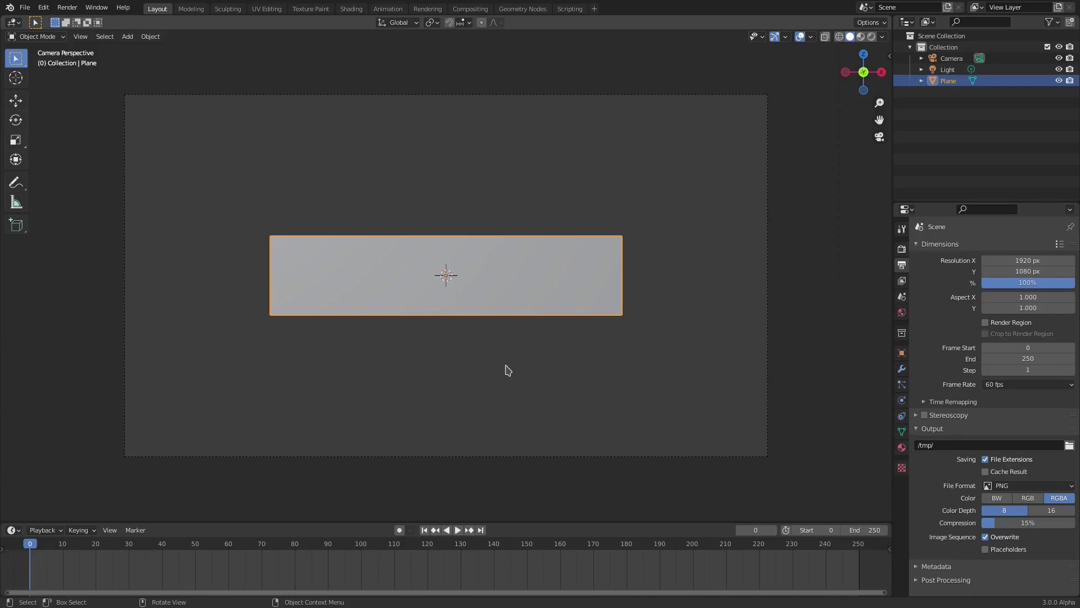
- Add a Basis shape key and a second shape key named 'drop' to the plane
{"action": "left_click", "coordinate": [902, 433]}
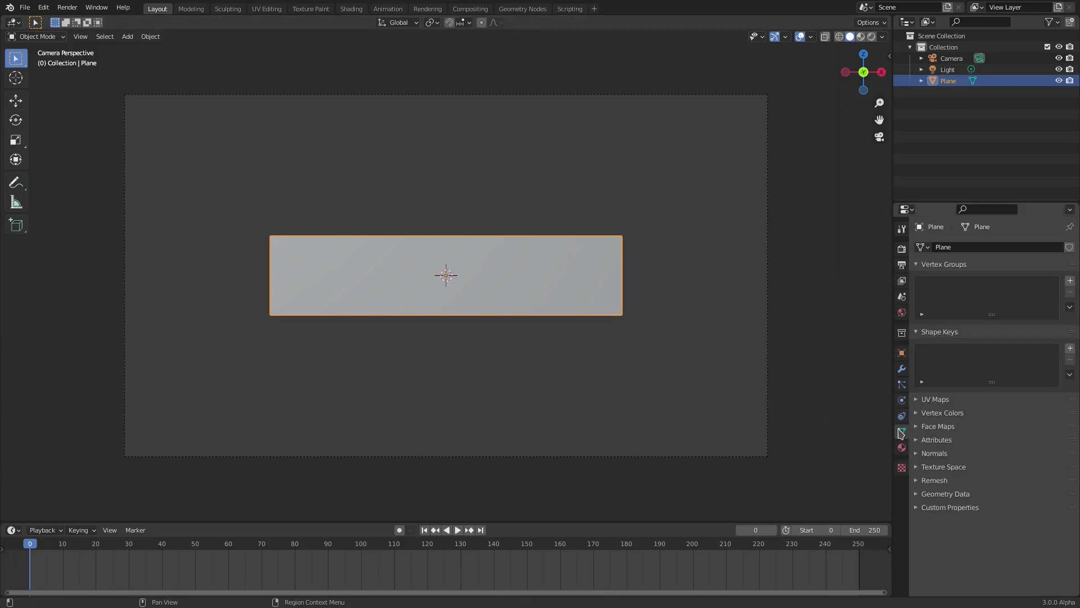
{"action": "left_click", "coordinate": [1070, 352]}
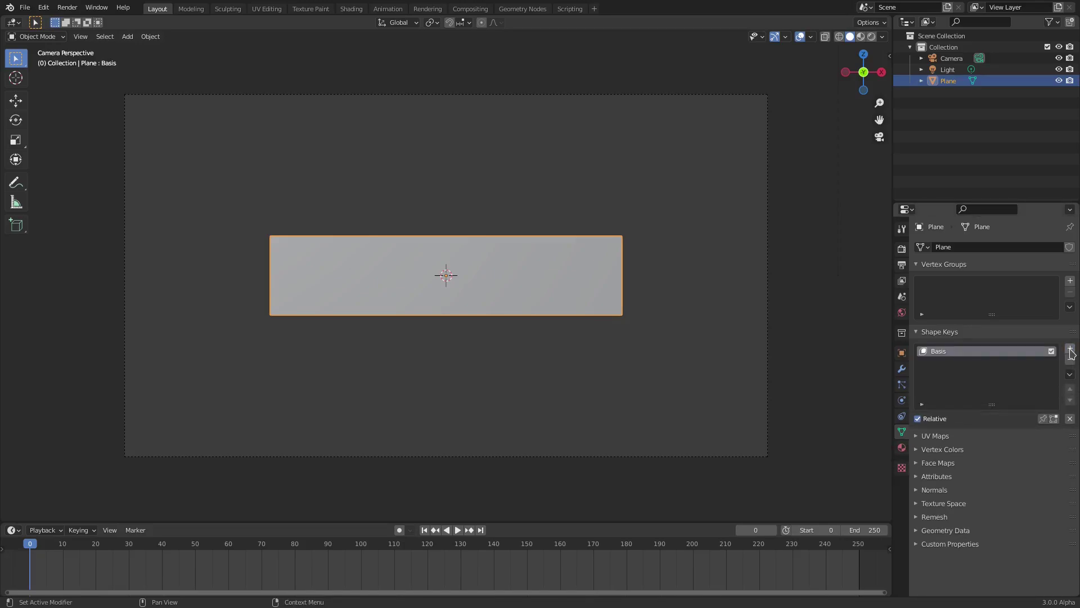
{"action": "left_click", "coordinate": [1070, 352]}
{"action": "double_click", "coordinate": [942, 363]}
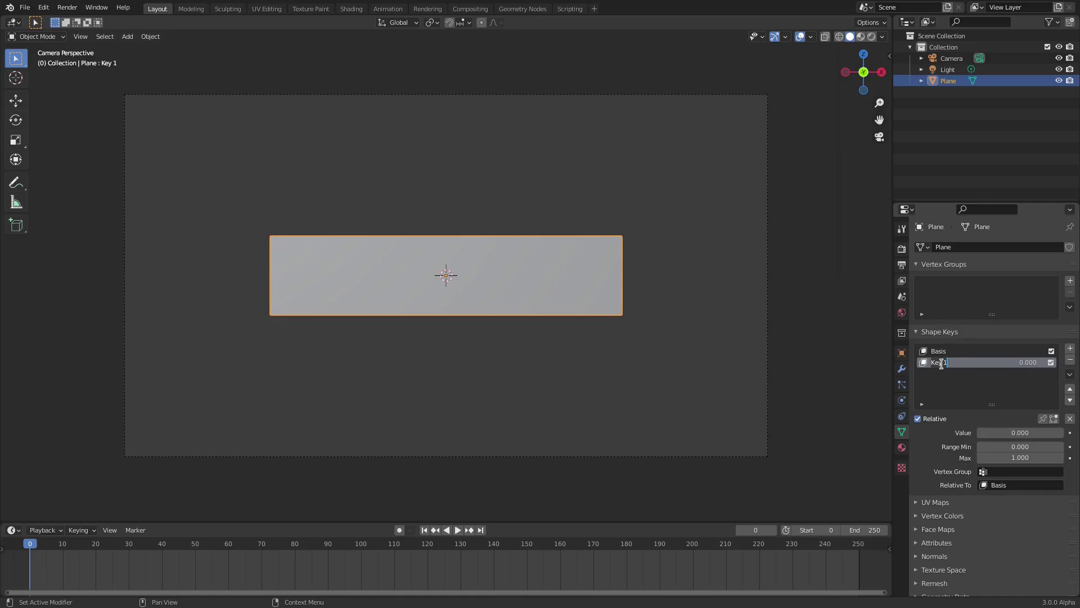
{"action": "type", "text": "drop"}
{"action": "key", "text": "Return"}
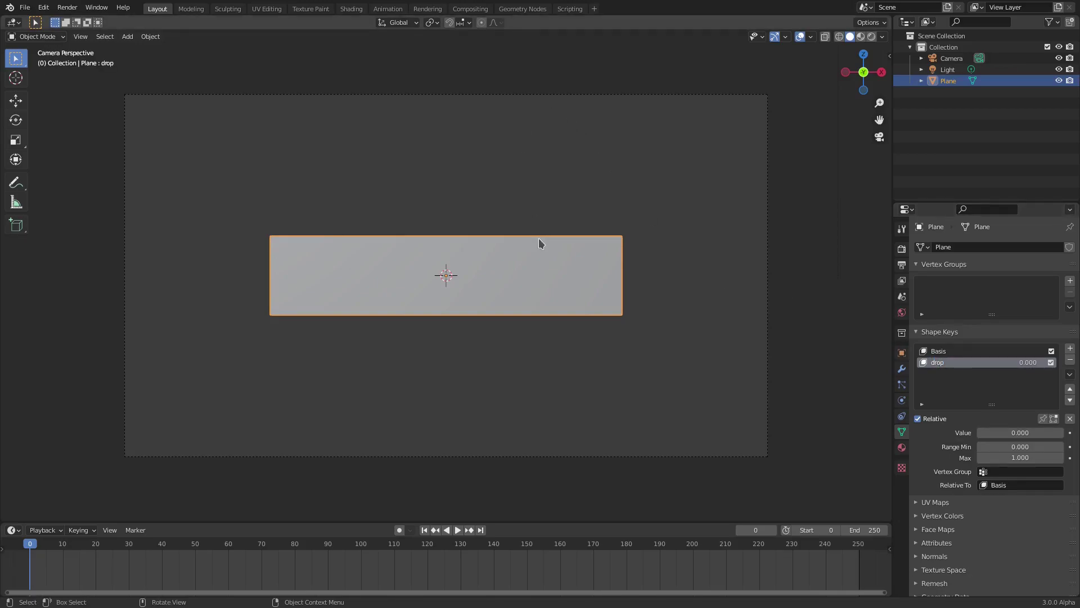
- In Edit Mode, box-select only the plane's bottom edge
{"action": "key", "text": "Tab"}
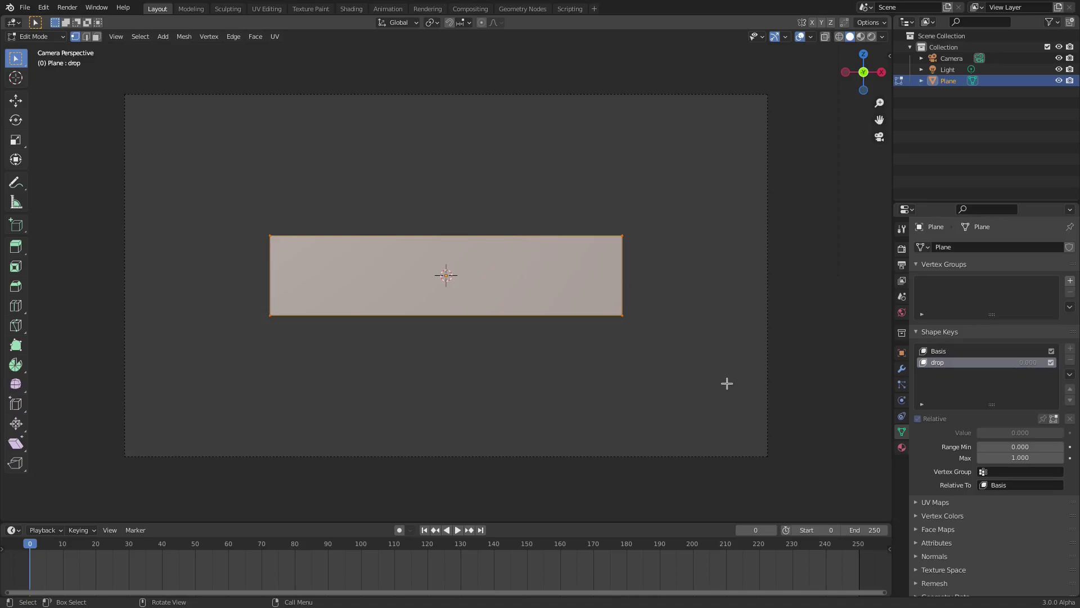
{"action": "left_click_drag", "start_coordinate": [726, 381], "coordinate": [236, 294]}
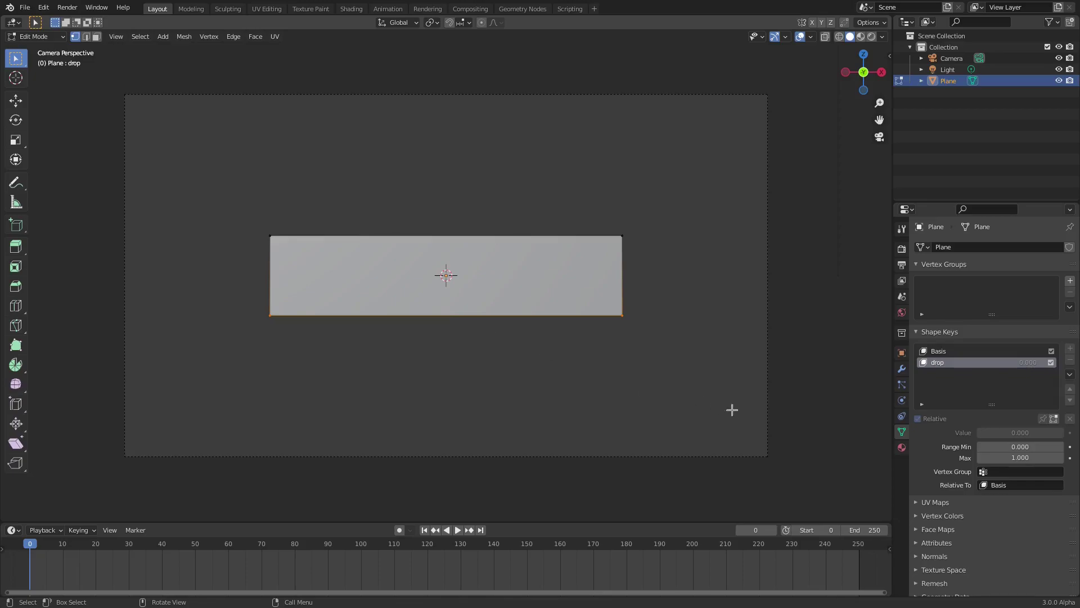
{"action": "left_click_drag", "start_coordinate": [730, 407], "coordinate": [631, 224]}
{"action": "left_click_drag", "start_coordinate": [149, 174], "coordinate": [278, 248]}
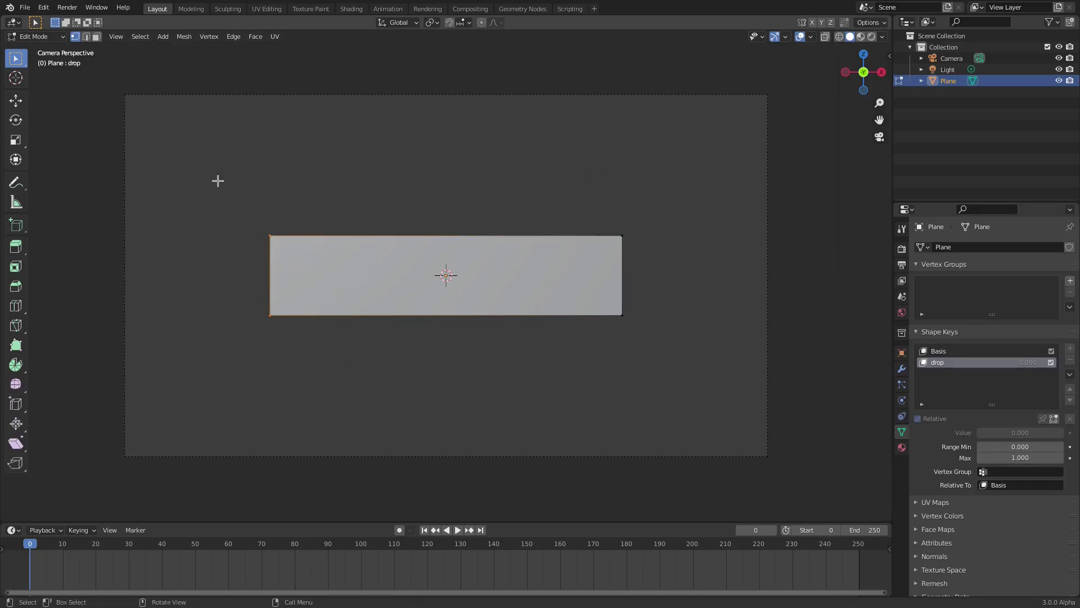
{"action": "left_click_drag", "start_coordinate": [218, 180], "coordinate": [733, 251]}
{"action": "left_click_drag", "start_coordinate": [715, 364], "coordinate": [172, 296]}
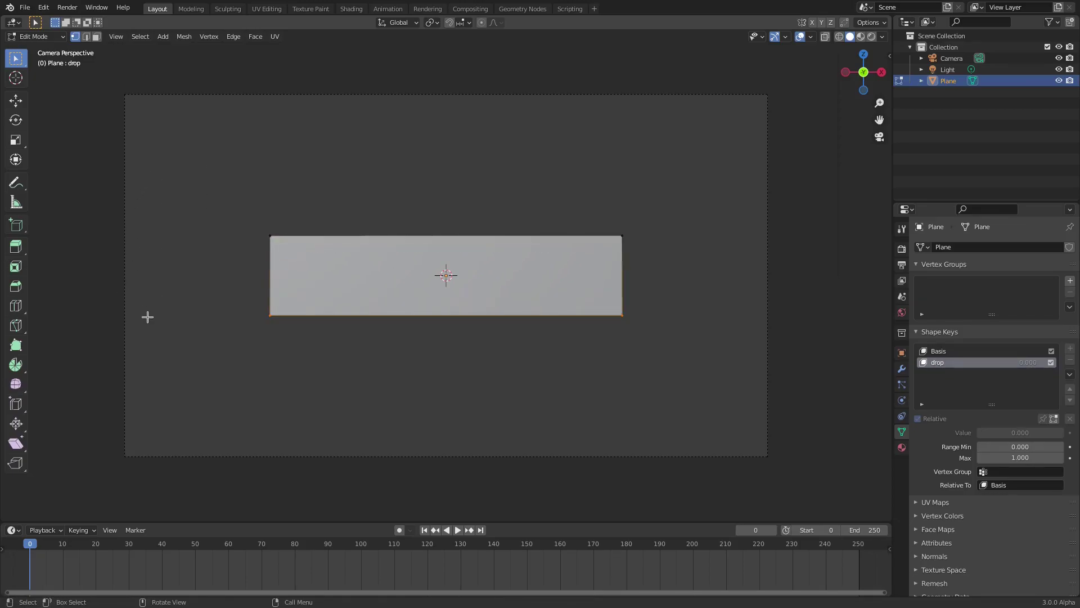
- Turn on snapping with Vertex as the snap target
{"action": "left_click", "coordinate": [450, 23]}
{"action": "left_click", "coordinate": [463, 23]}
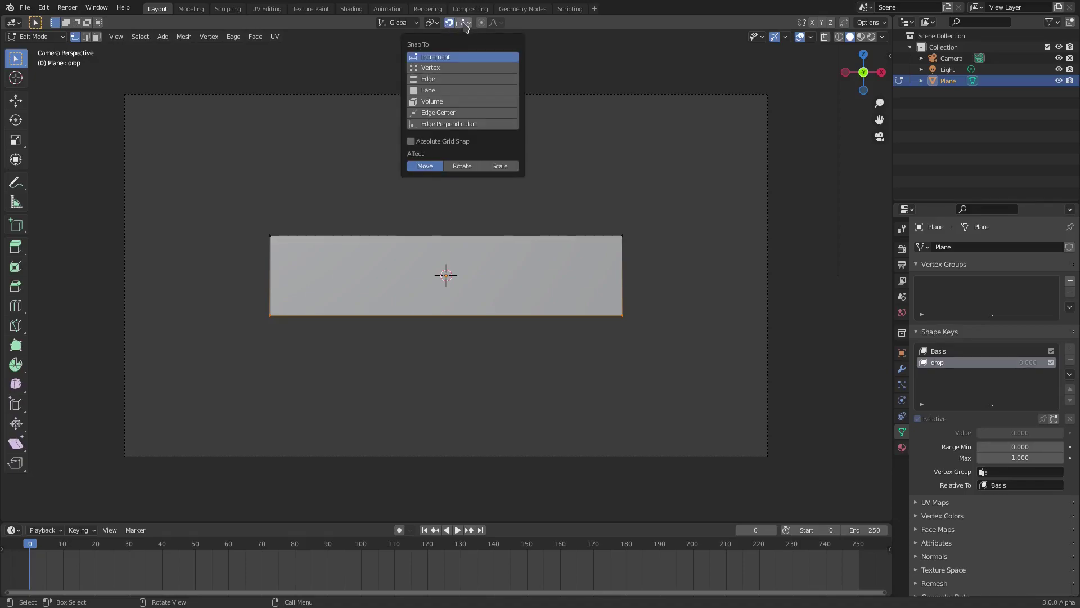
{"action": "left_click", "coordinate": [460, 67]}
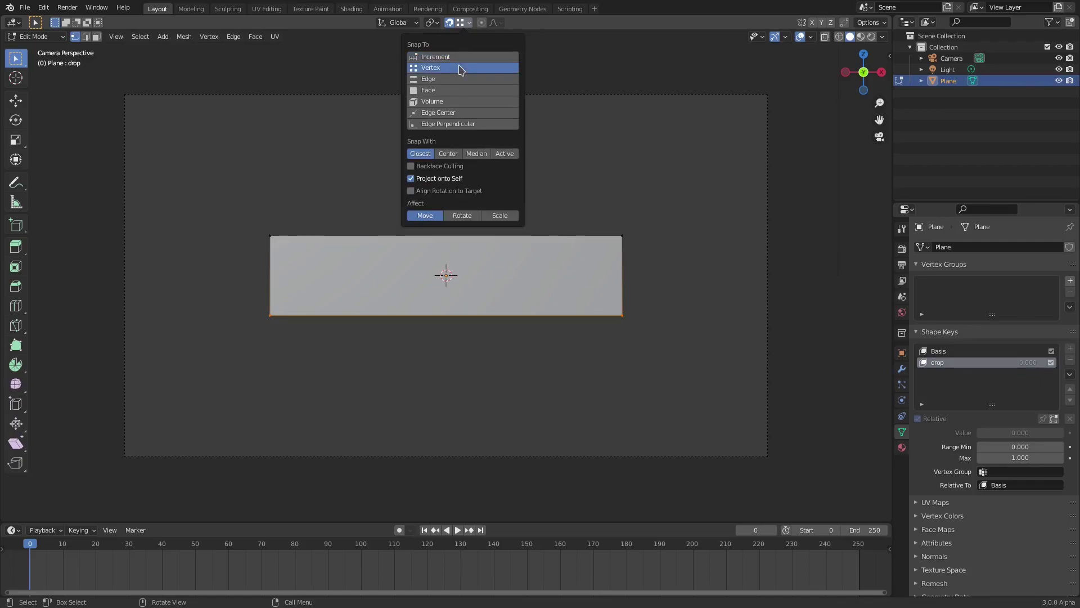
- Move the bottom edge onto the top edge, then return to Object Mode
{"action": "key", "text": "g"}
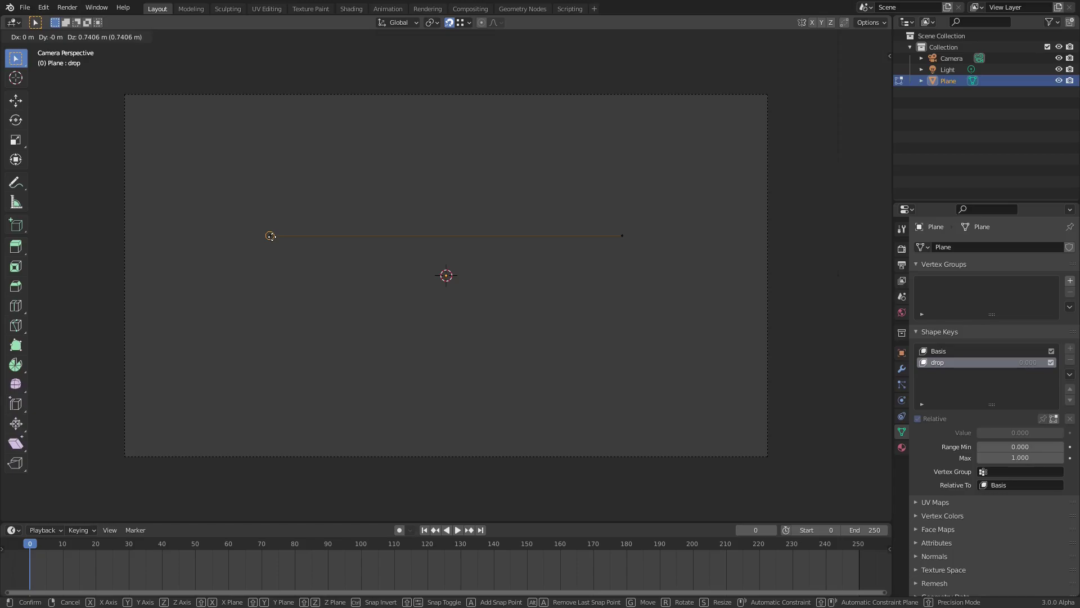
{"action": "left_click", "coordinate": [271, 236]}
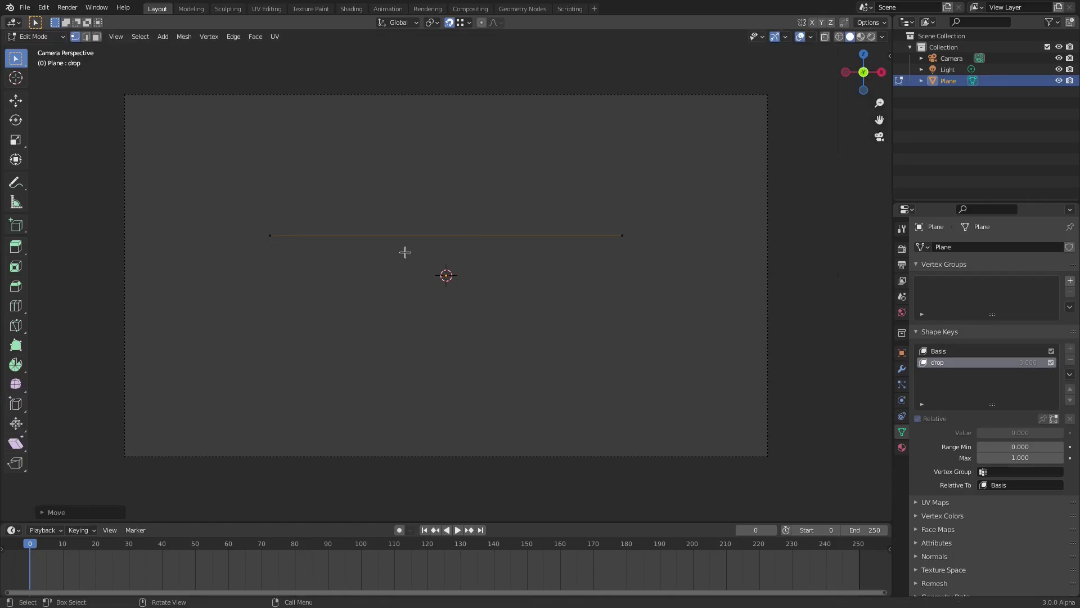
{"action": "key", "text": "Tab"}
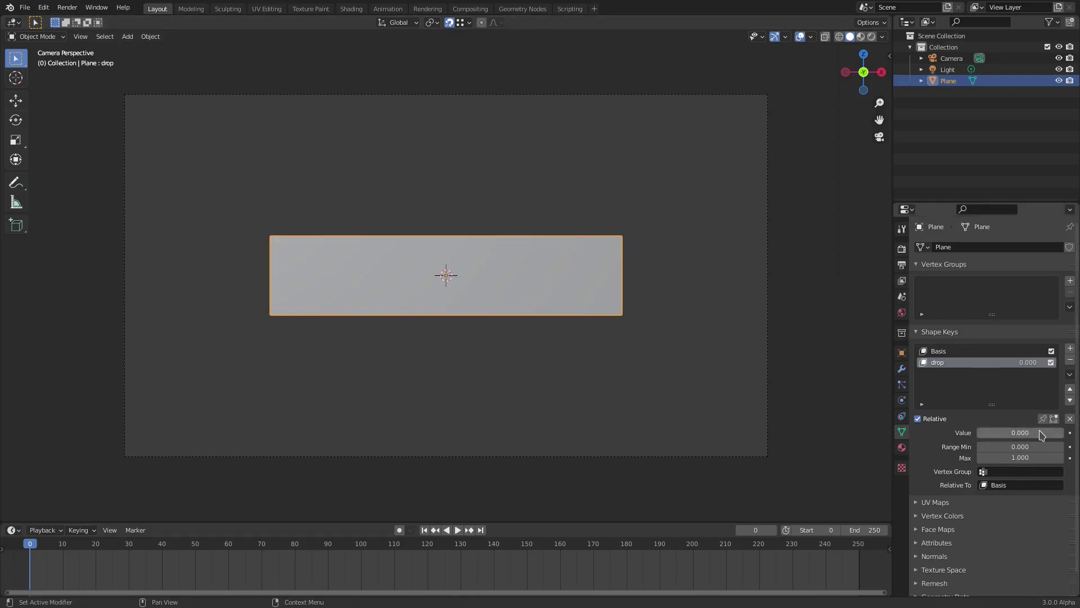
- Keyframe the drop value at 1.0 on frame 0 and 0.1 on frame 20
{"action": "left_click_drag", "start_coordinate": [1000, 435], "coordinate": [1063, 434]}
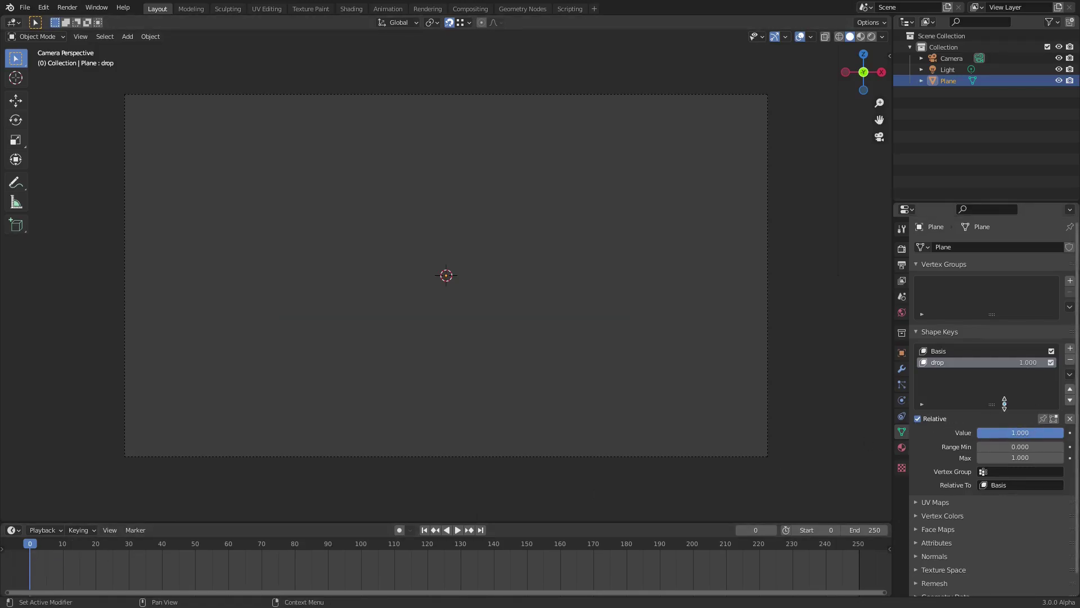
{"action": "key", "text": "i"}
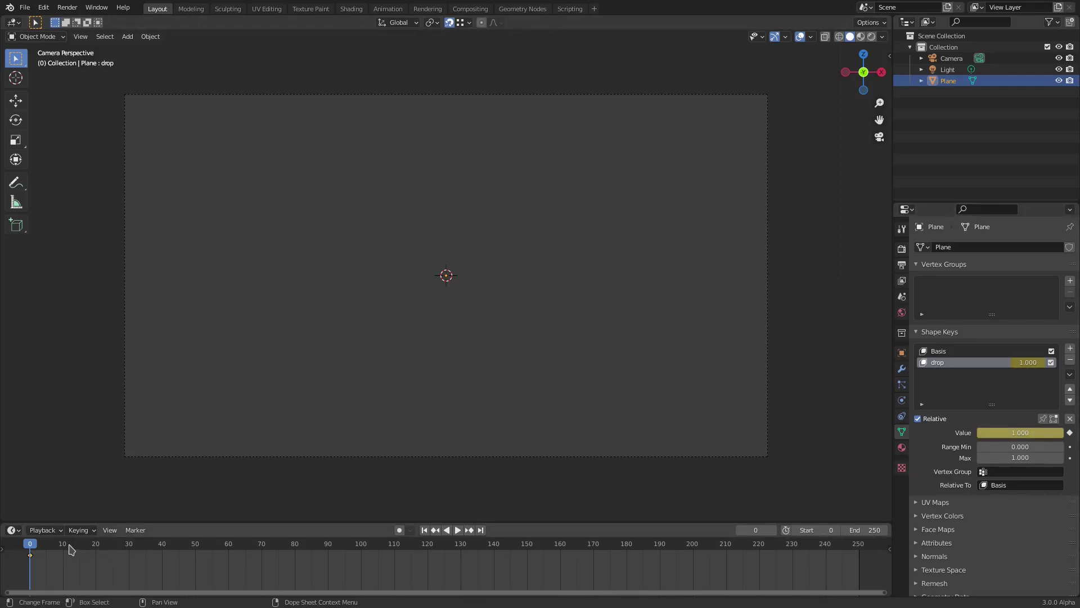
{"action": "left_click", "coordinate": [95, 549]}
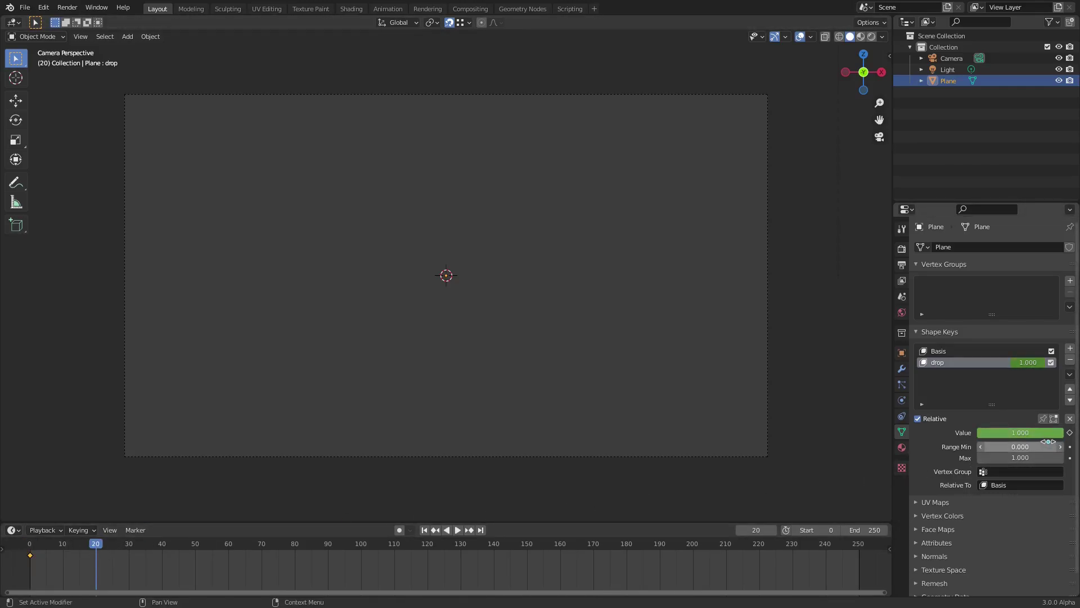
{"action": "left_click_drag", "start_coordinate": [1047, 433], "coordinate": [990, 433]}
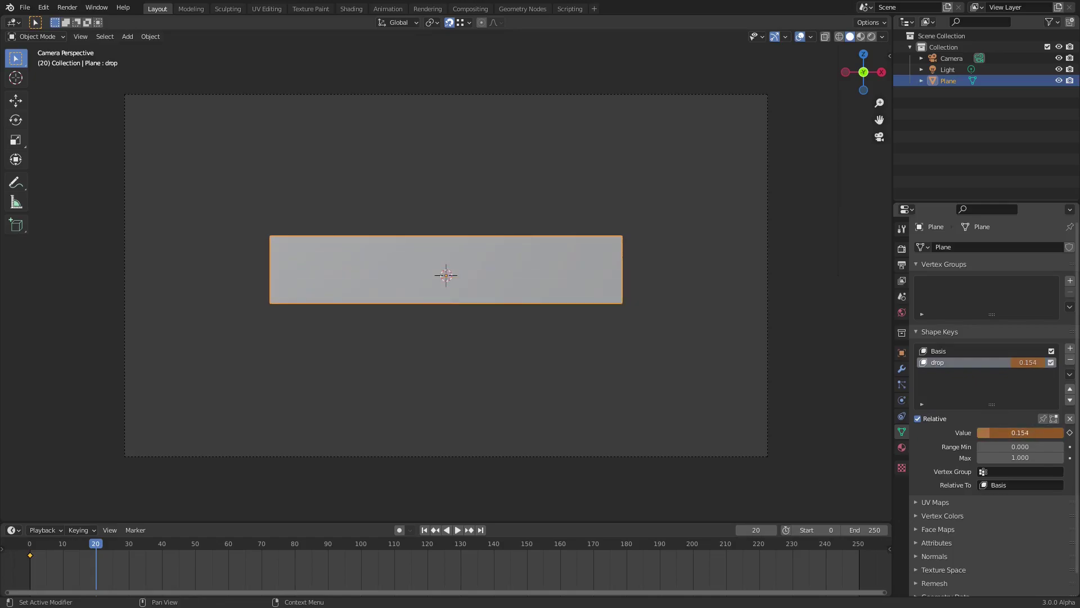
{"action": "left_click", "coordinate": [1028, 433]}
{"action": "type", "text": "0.1"}
{"action": "key", "text": "Return"}
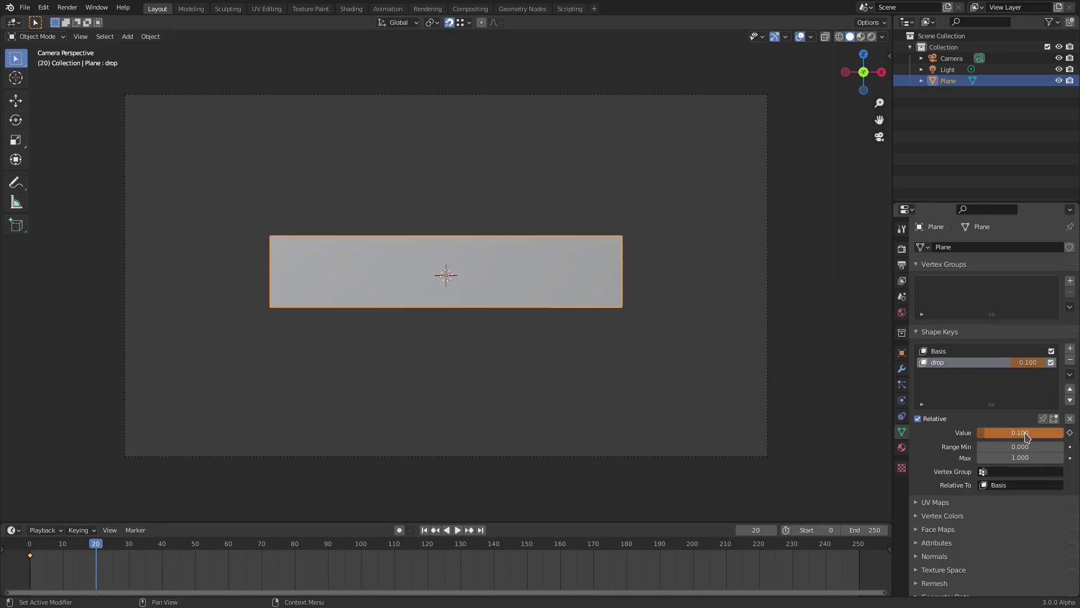
{"action": "key", "text": "i"}
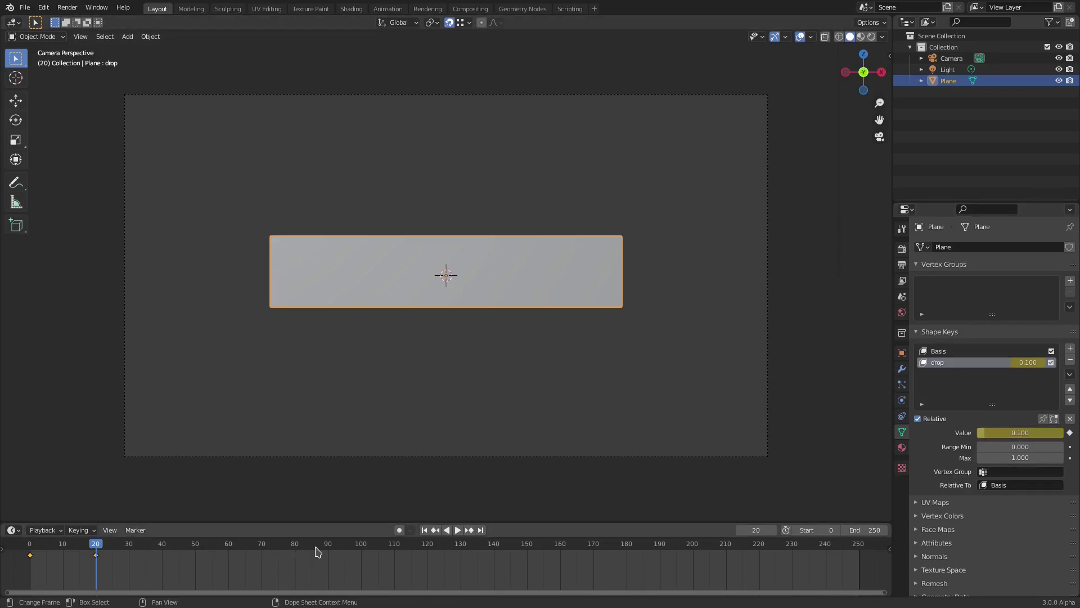
- Keyframe the drop value at 0.0 on frame 70
{"action": "left_click", "coordinate": [262, 548]}
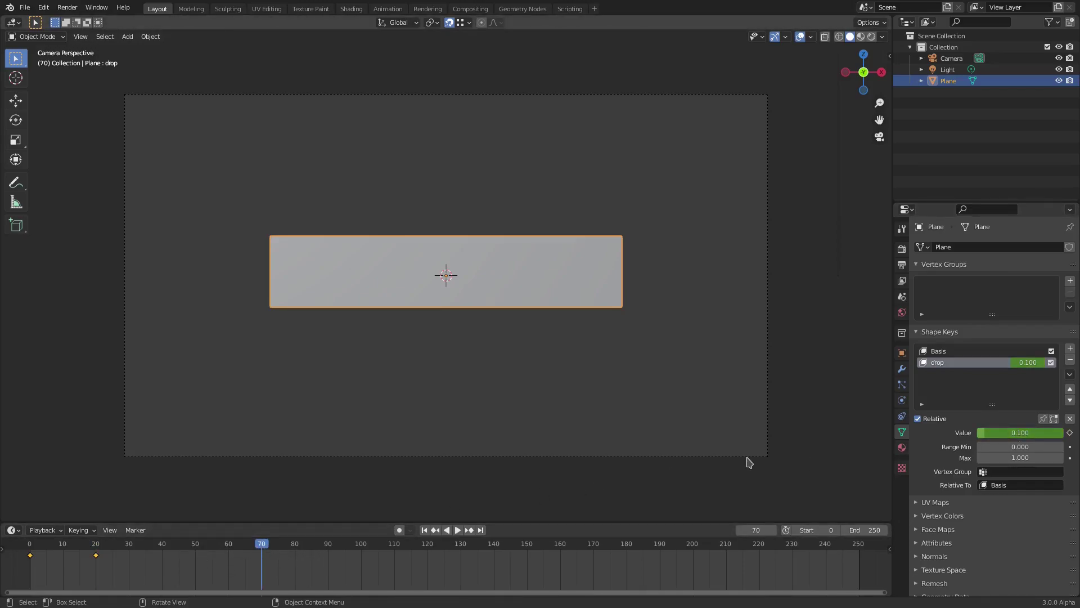
{"action": "left_click_drag", "start_coordinate": [1035, 432], "coordinate": [1019, 438]}
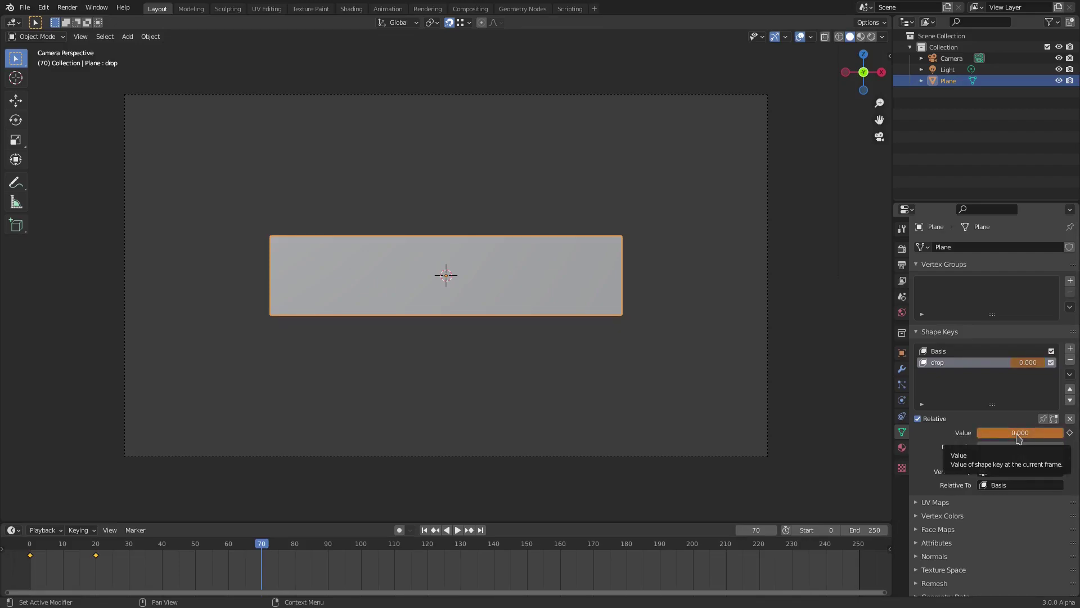
{"action": "key", "text": "i"}
- Play the animation from the first frame to preview it, then stop
{"action": "left_click", "coordinate": [424, 531]}
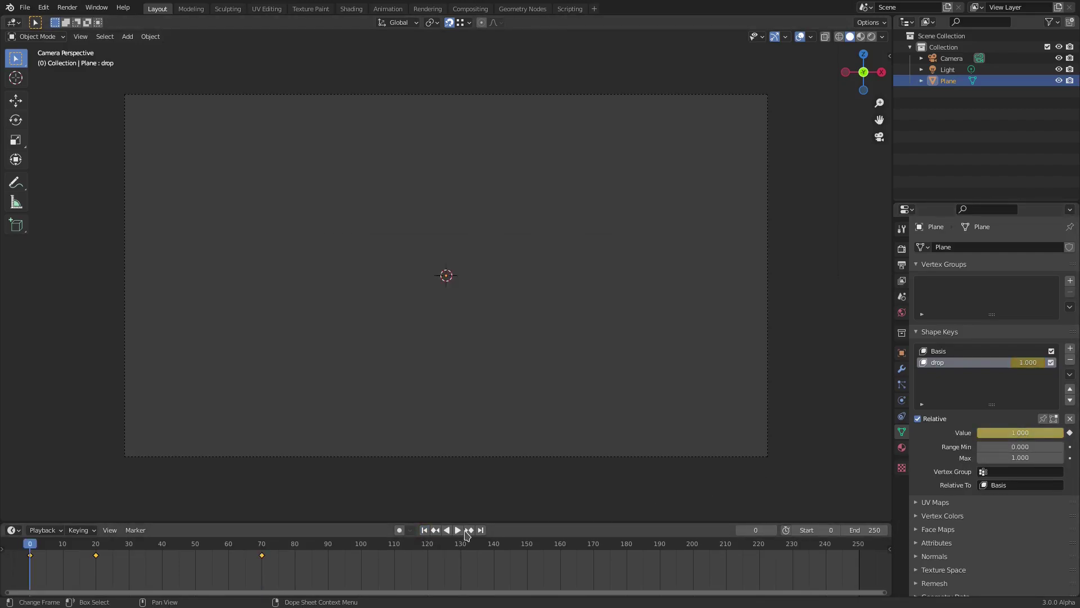
{"action": "key", "text": "space"}
{"action": "left_click", "coordinate": [425, 530]}
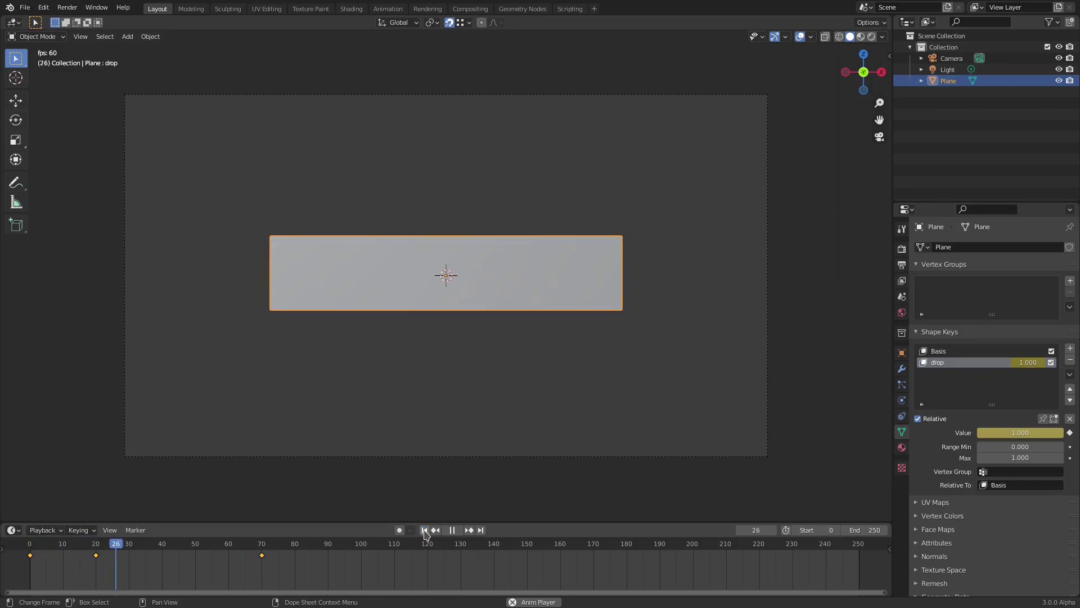
{"action": "left_click", "coordinate": [452, 530]}
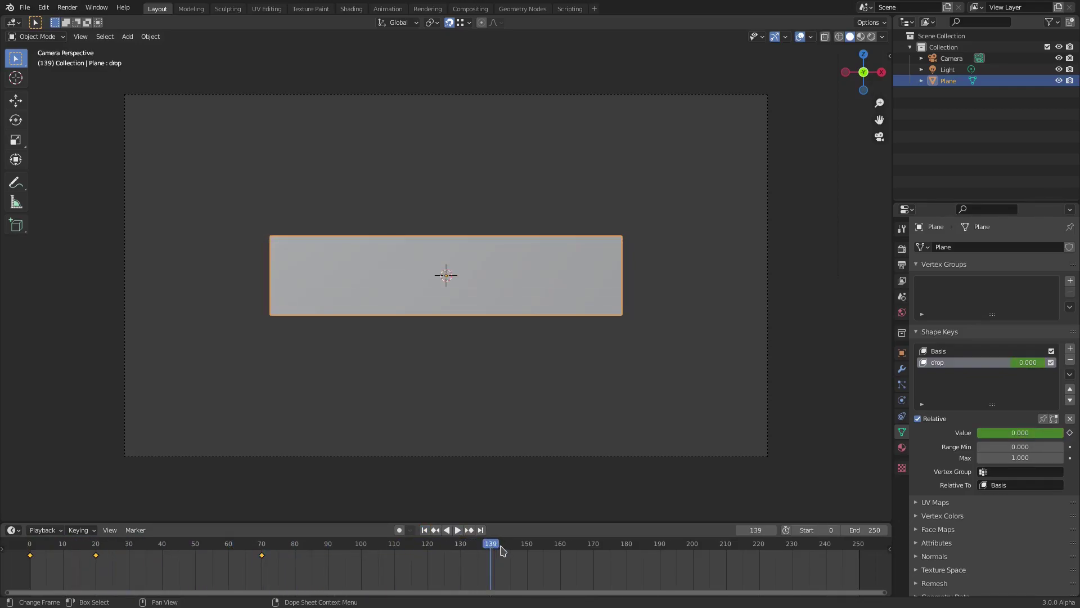
- Set the scene end frame to 150
{"action": "left_click", "coordinate": [866, 529]}
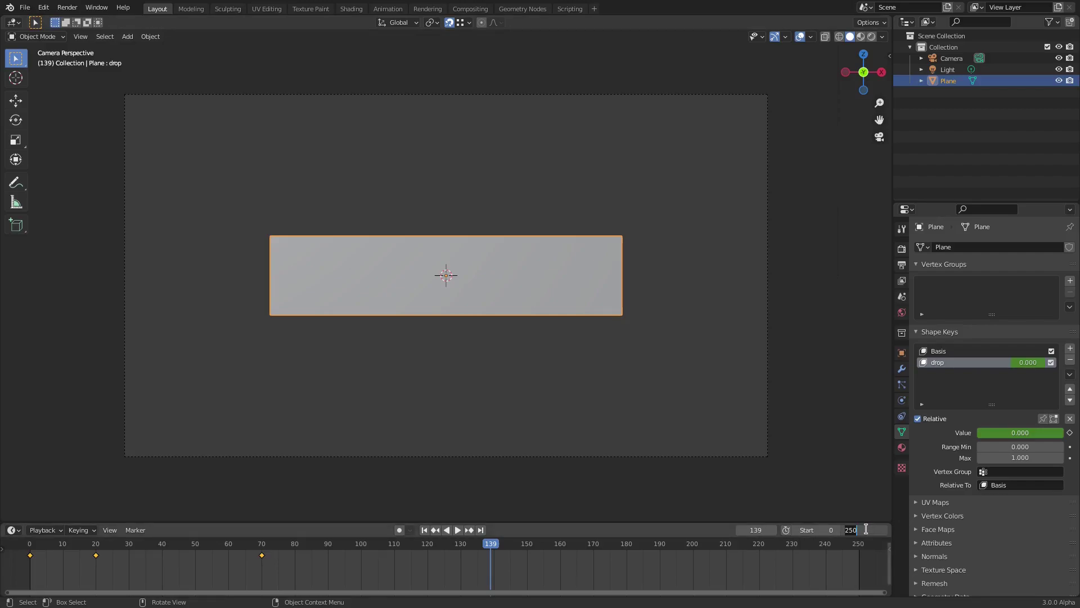
{"action": "type", "text": "150"}
{"action": "key", "text": "Return"}
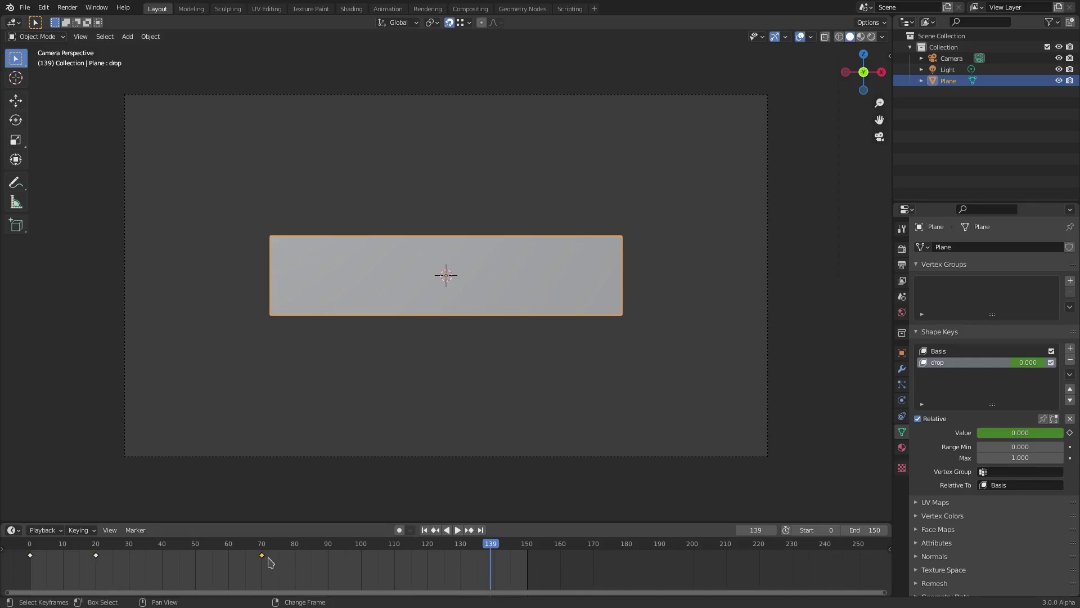
- Duplicate the frame 70, 20 and 0 keys to frames 120, 140 and 150
{"action": "key", "text": "shift+d"}
{"action": "left_click", "coordinate": [435, 567]}
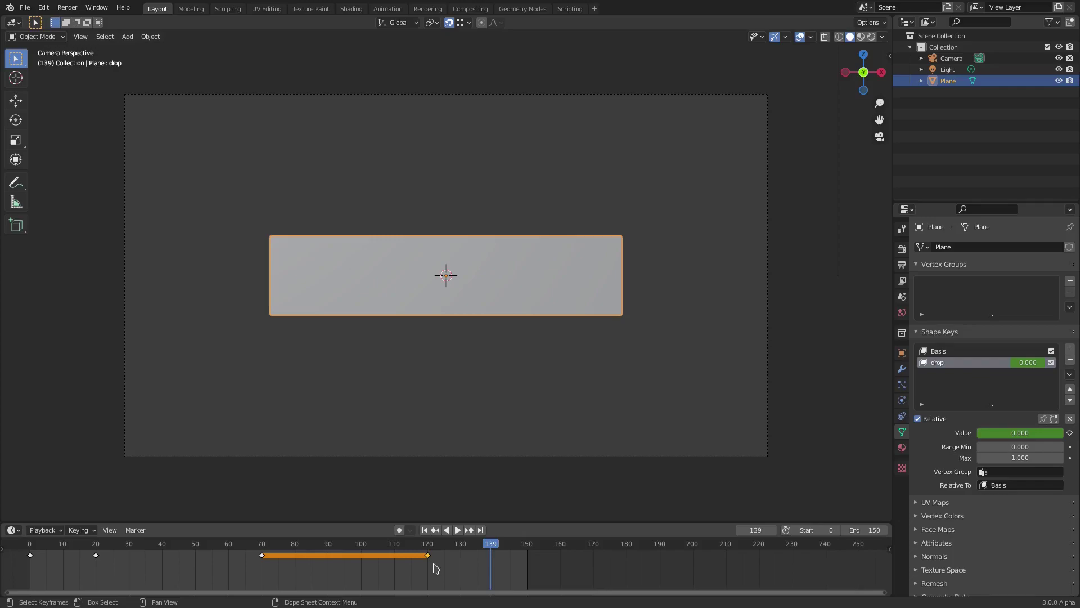
{"action": "left_click", "coordinate": [97, 555]}
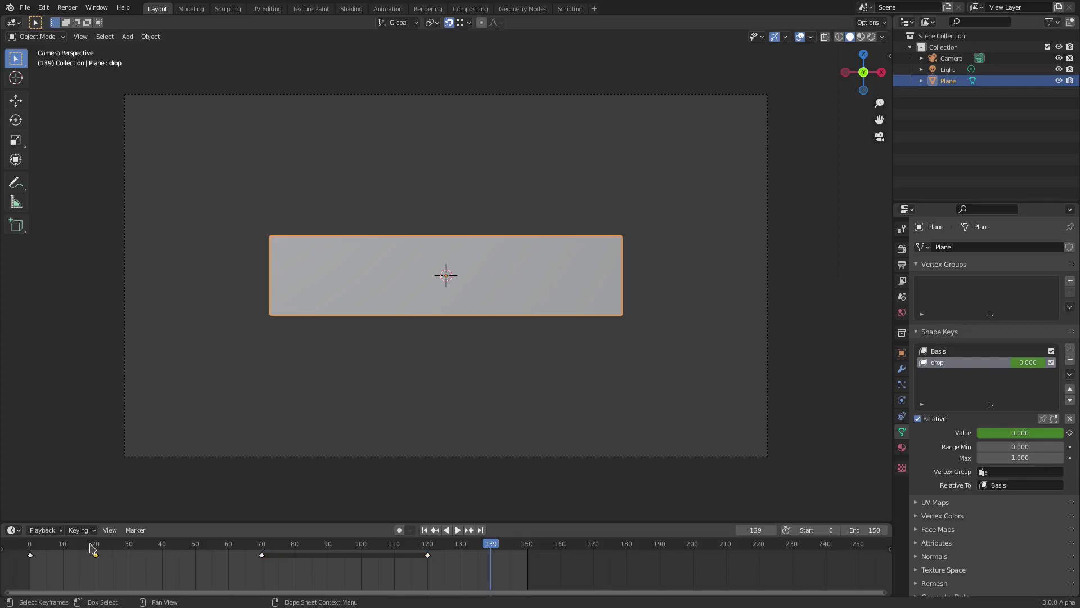
{"action": "key", "text": "shift+d"}
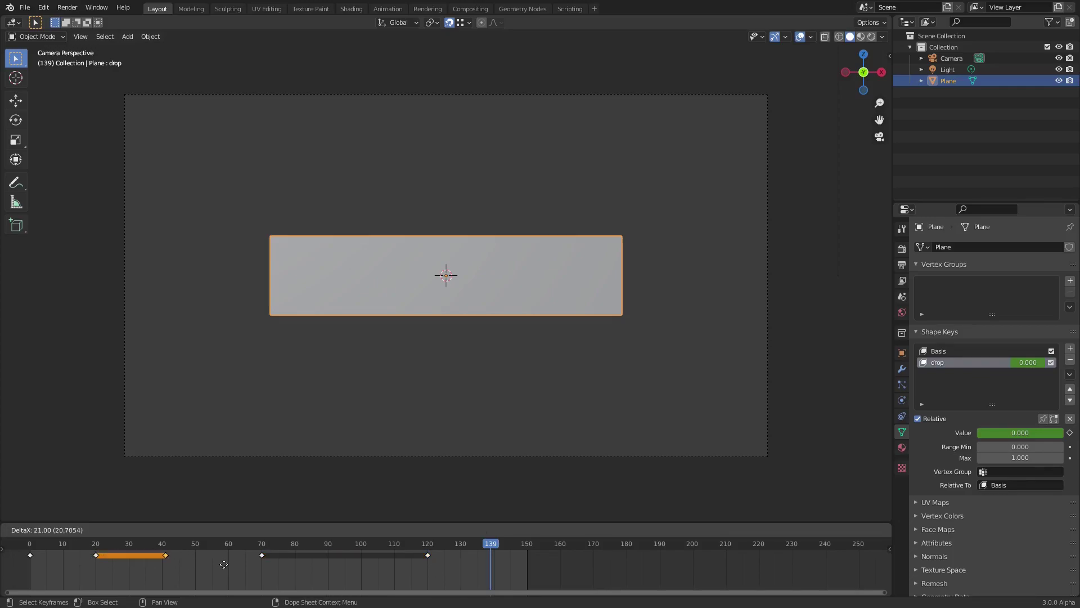
{"action": "left_click", "coordinate": [496, 574]}
{"action": "key", "text": "Right"}
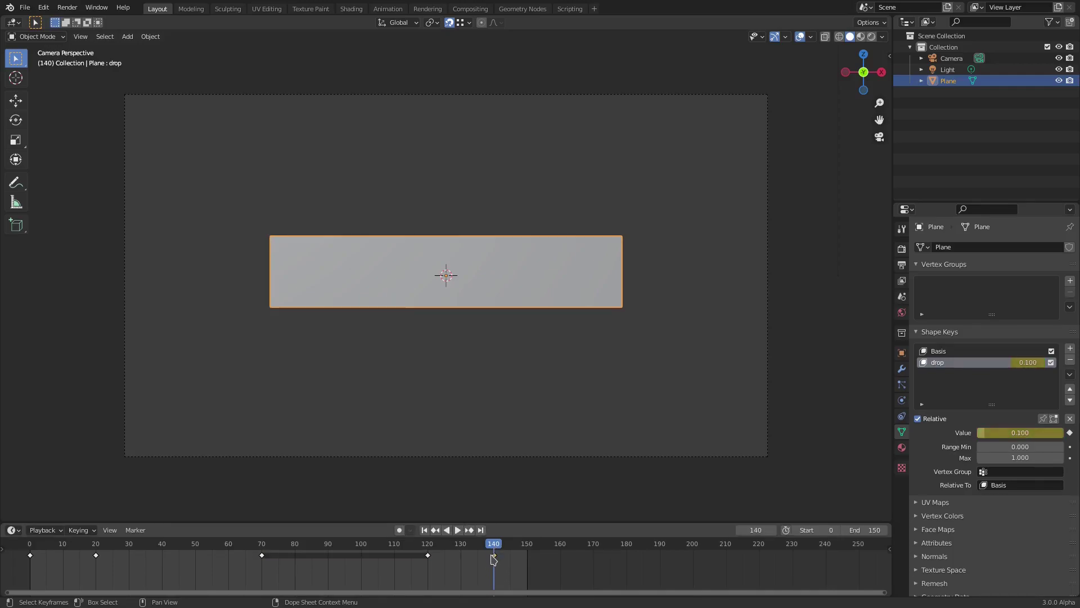
{"action": "left_click", "coordinate": [31, 552]}
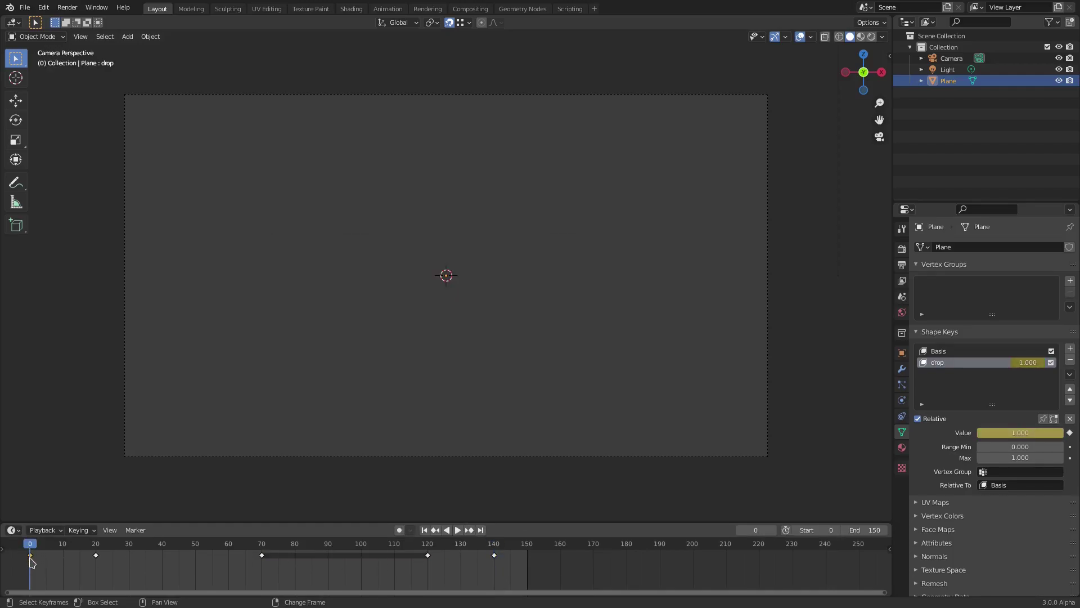
{"action": "key", "text": "shift+d"}
{"action": "left_click", "coordinate": [527, 572]}
- Hide the viewport overlays, play and scrub to around frame 151, then stop
{"action": "left_click", "coordinate": [801, 38]}
{"action": "key", "text": "space"}
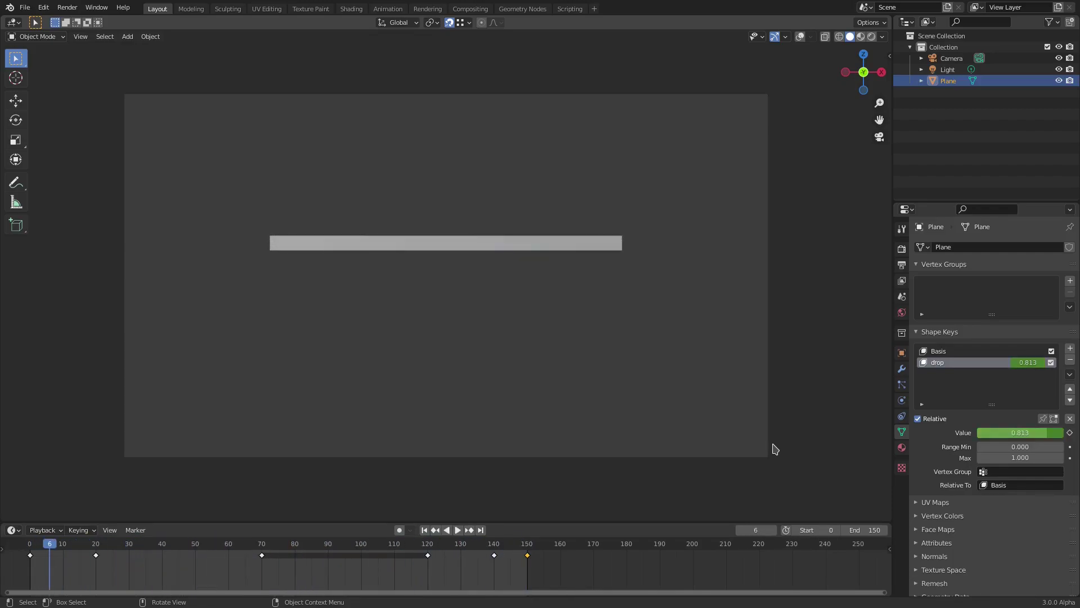
{"action": "left_click_drag", "start_coordinate": [489, 554], "coordinate": [79, 527]}
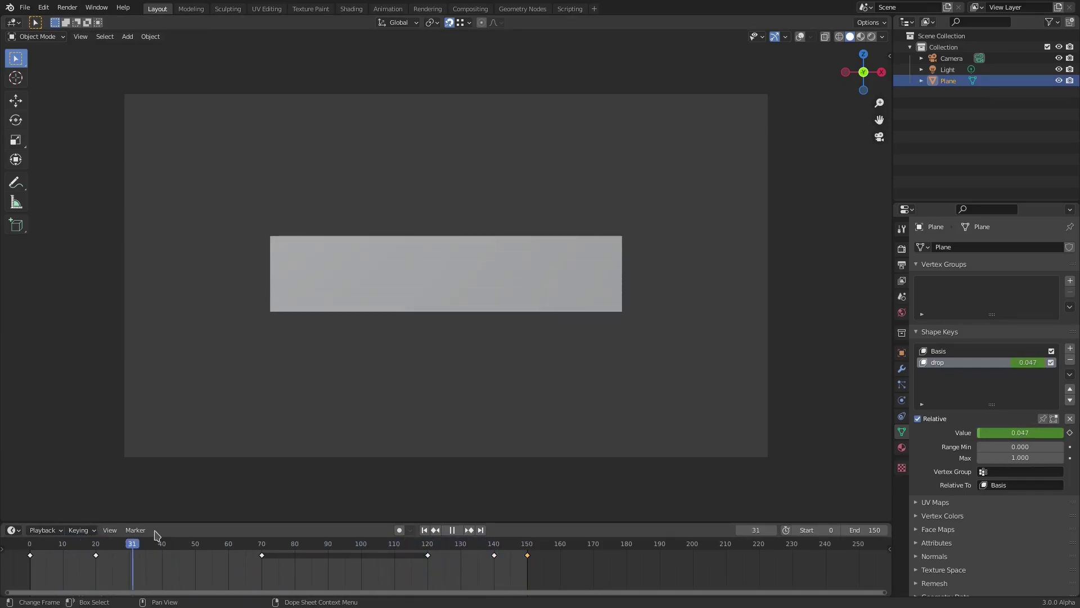
{"action": "key", "text": "space"}
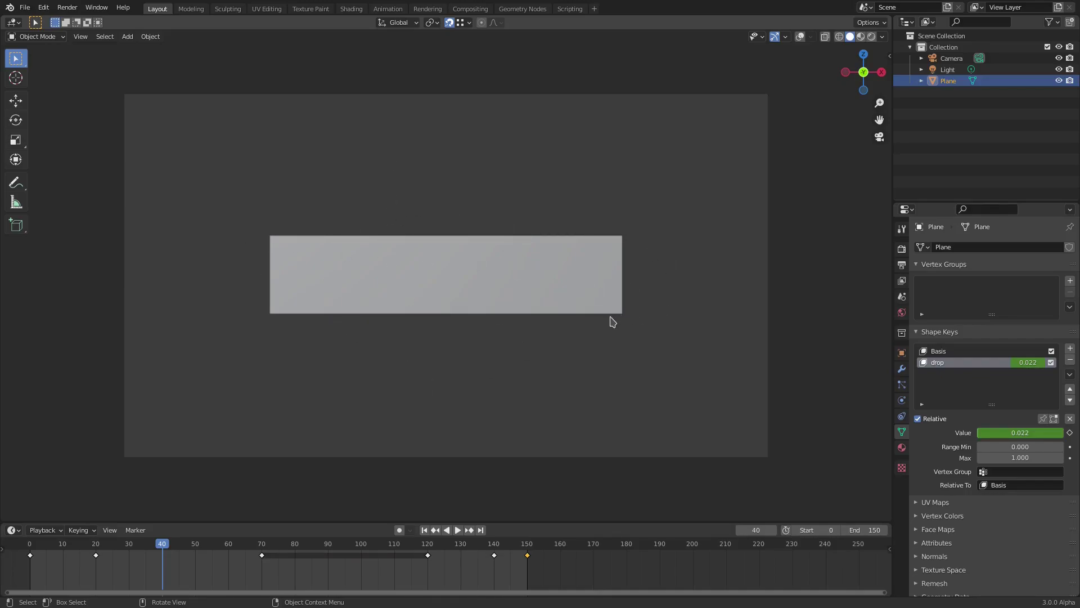
- Replay from the first frame, change the end frame to 212, and resume playback
{"action": "key", "text": "shift+Left"}
{"action": "key", "text": "space"}
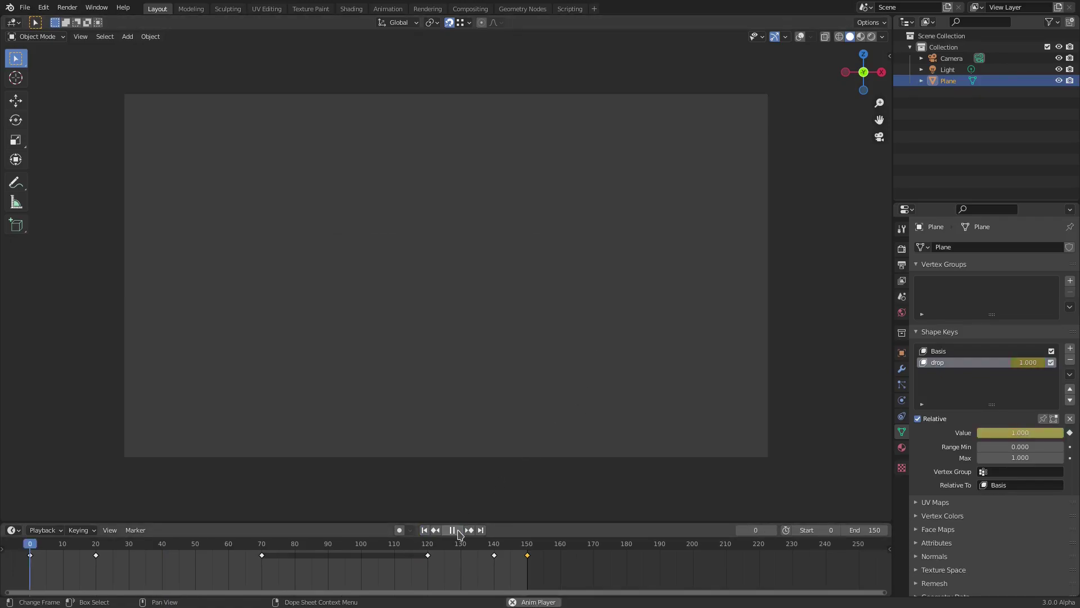
{"action": "key", "text": "space"}
{"action": "left_click_drag", "start_coordinate": [866, 530], "coordinate": [781, 540]}
{"action": "key", "text": "space"}
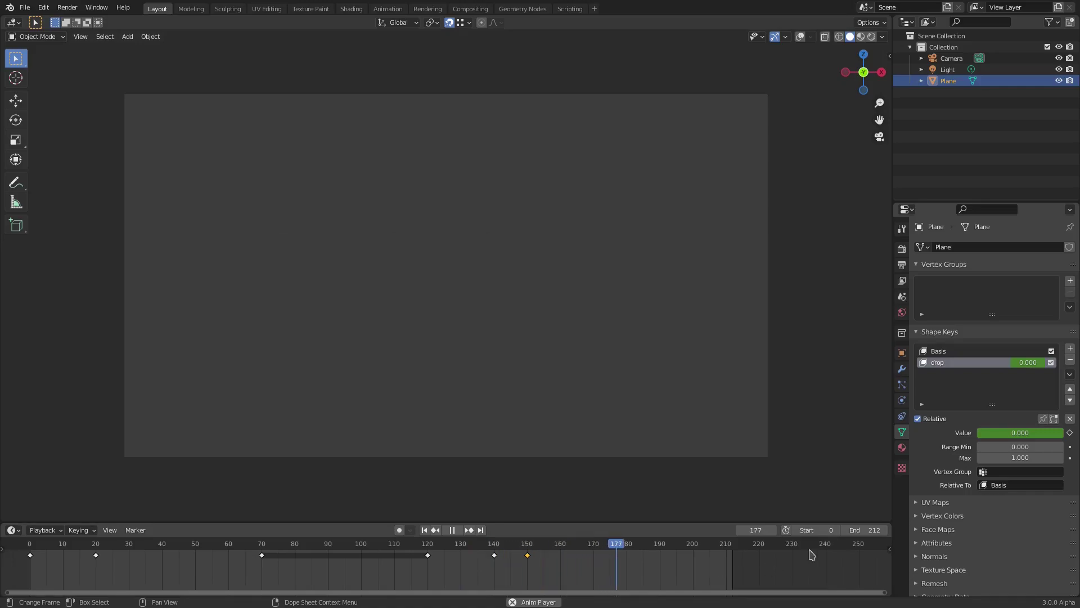